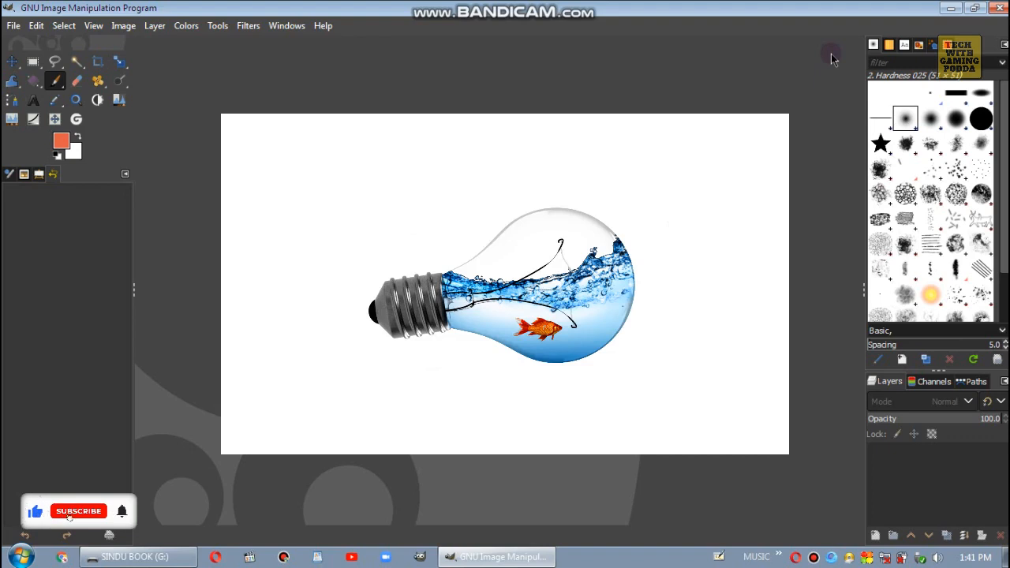
Close the finished bulb image and open lightbulb-1875255_1920 from the G: drive
key("ctrl+w")
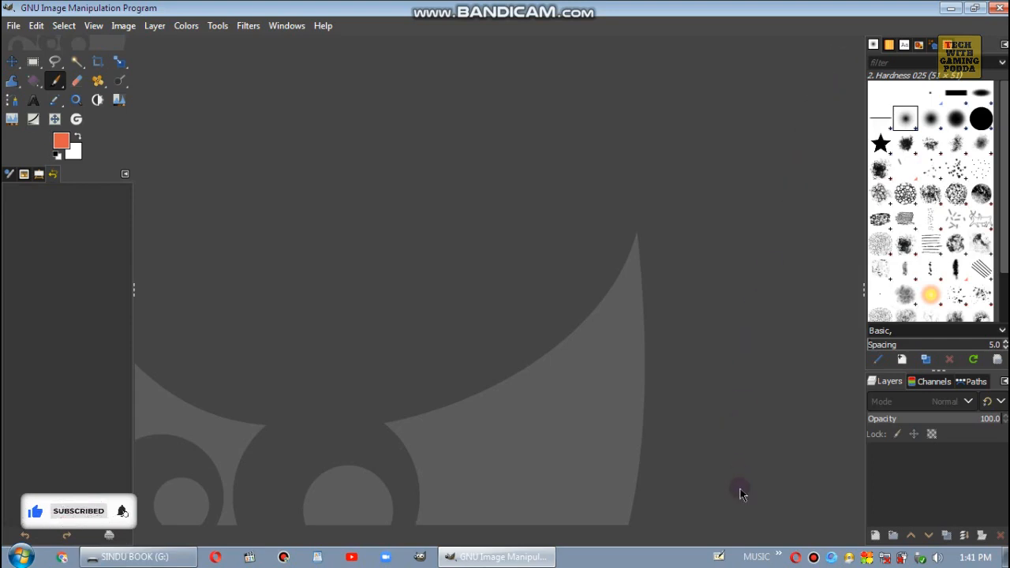
left_click(167, 557)
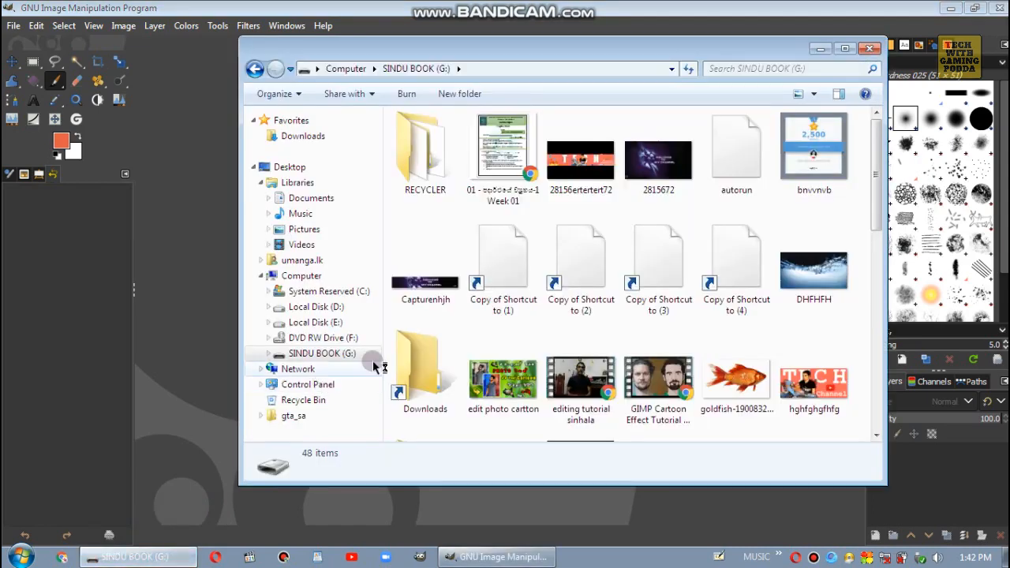
left_click_drag(877, 158, 898, 200)
scroll(708, 204, "down", 5)
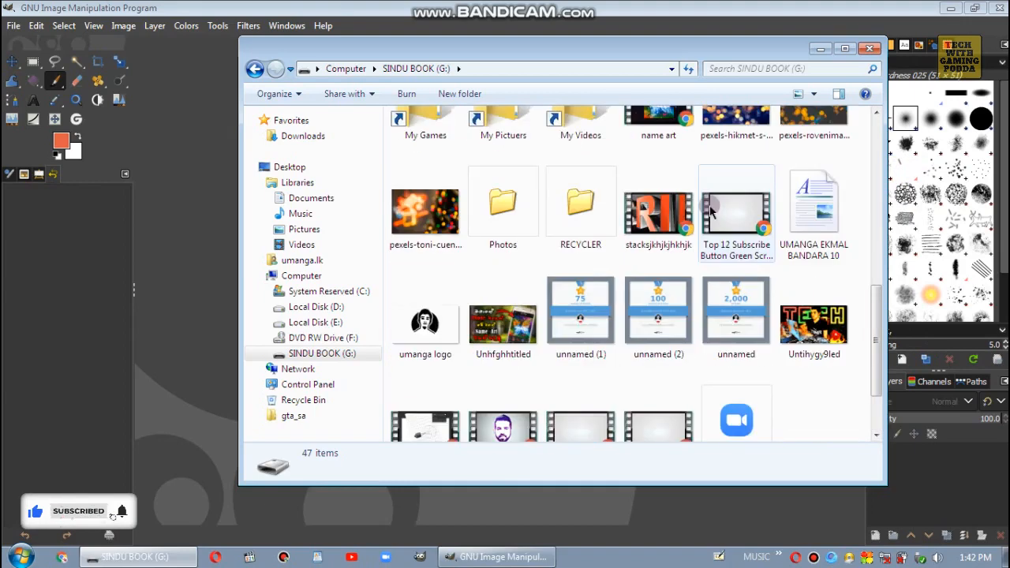
scroll(708, 203, "up", 2)
double_click(582, 158)
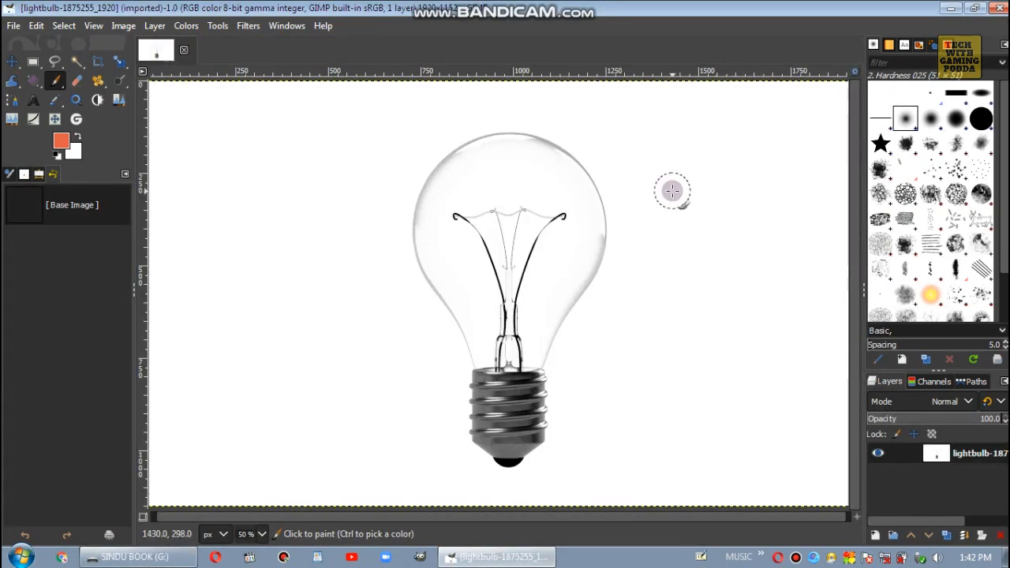
Rotate the light bulb layer by about 77.75° about its centre so the bulb lies on its side
scroll(671, 189, "down", 1, "ctrl")
left_click_drag(668, 192, 630, 216)
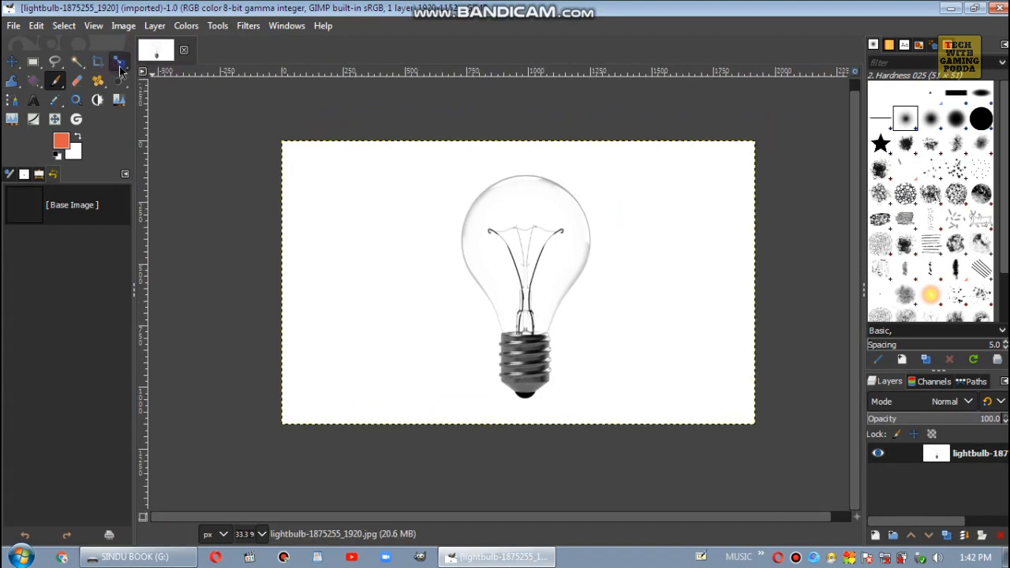
left_click_drag(119, 63, 173, 79)
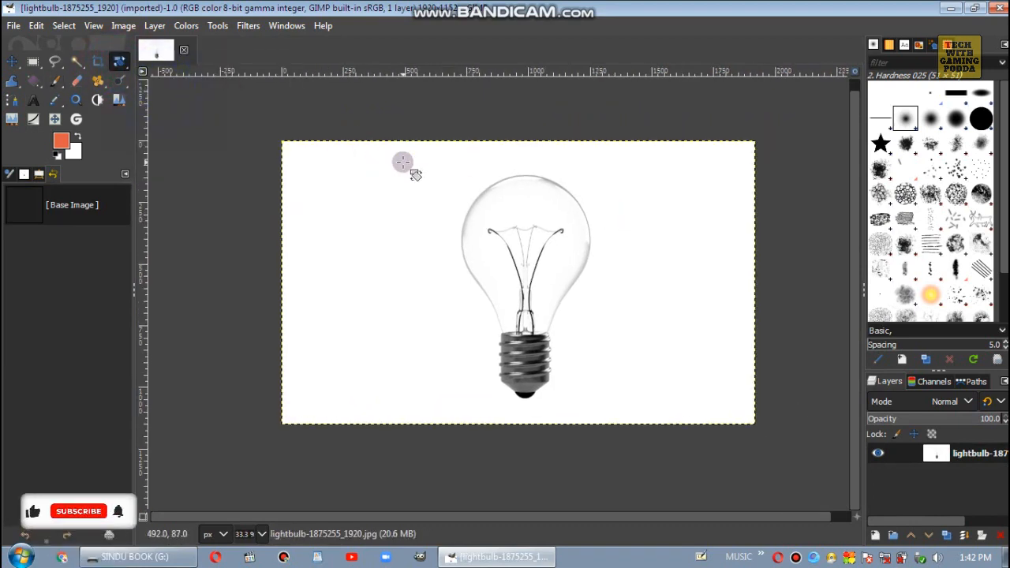
left_click_drag(599, 280, 598, 182)
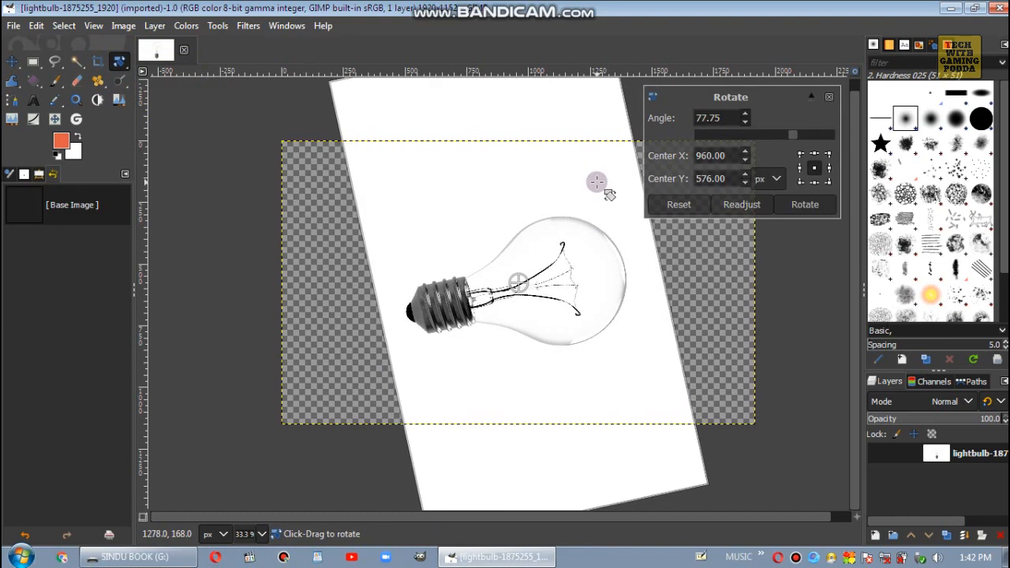
left_click(804, 205)
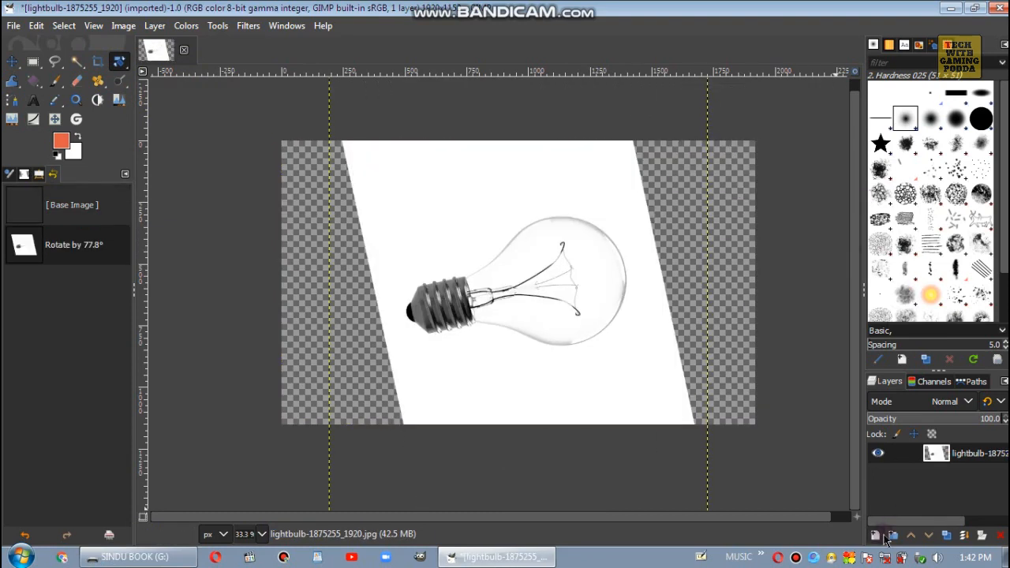
Add a white-filled 1920 × 1152 px layer and place it beneath the light bulb layer
left_click(876, 537)
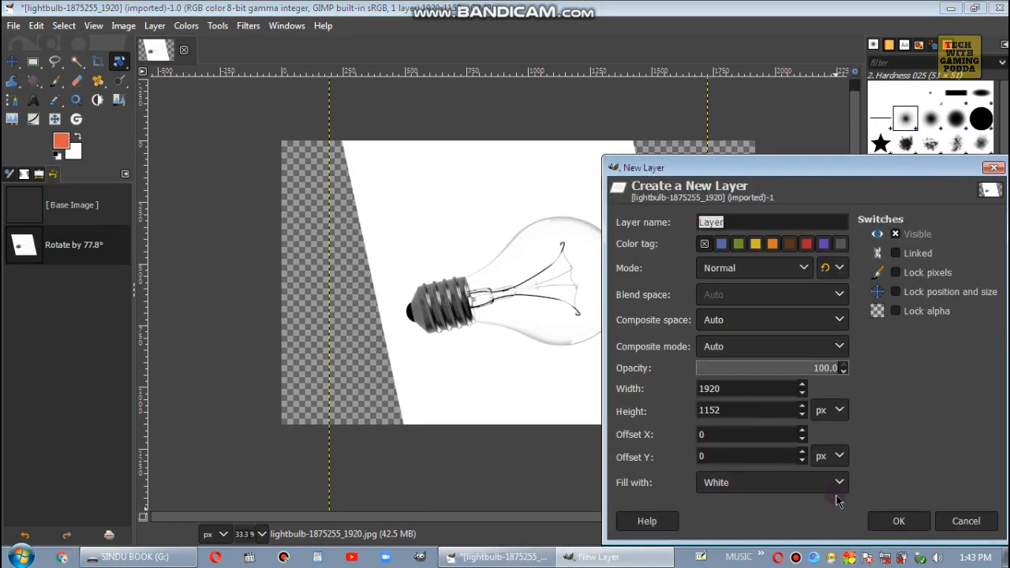
left_click(900, 520)
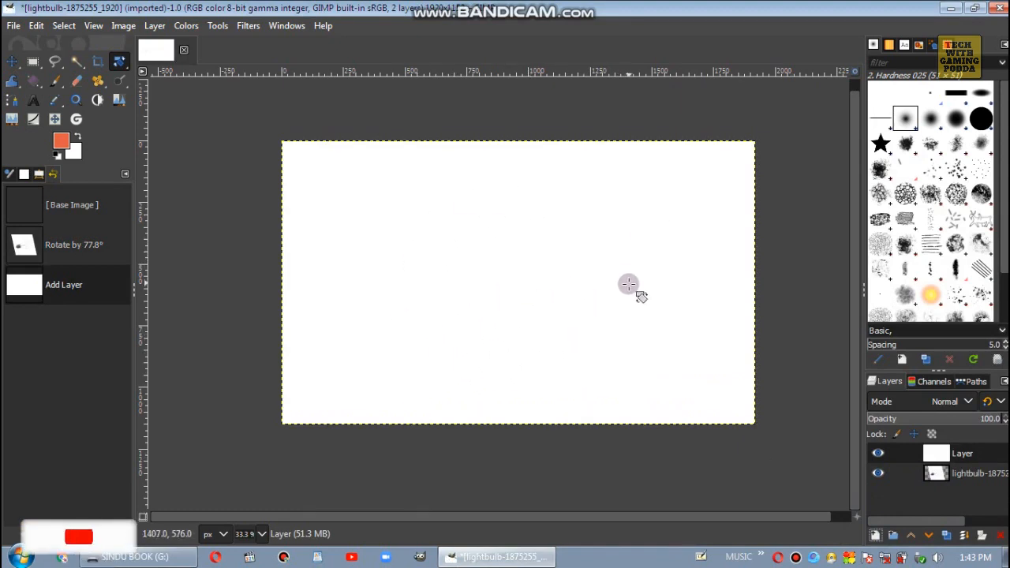
left_click(933, 476)
left_click_drag(947, 484, 935, 453)
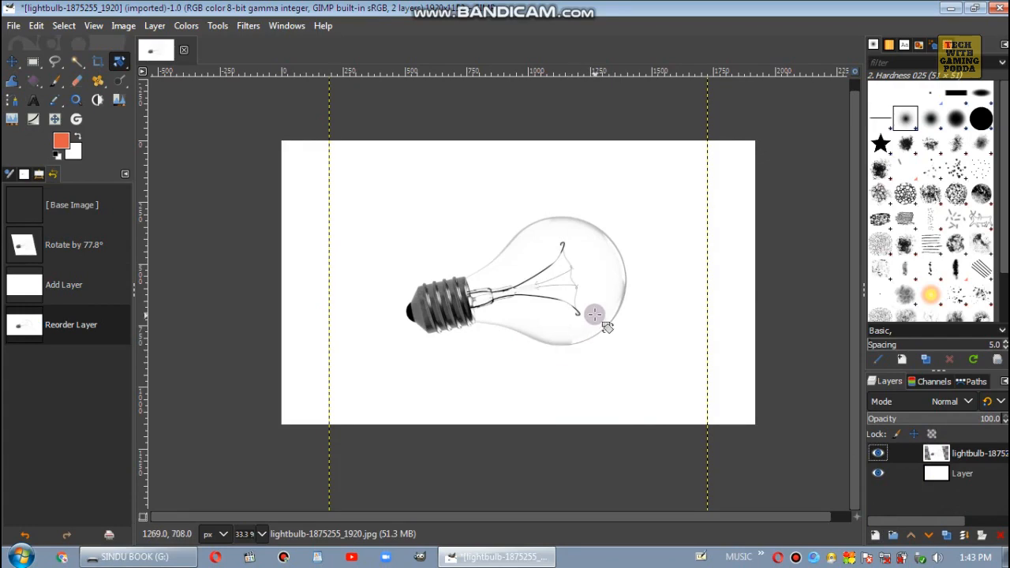
Bring the DHFHFH water image from the G: drive into the composition as a new layer
left_click(131, 556)
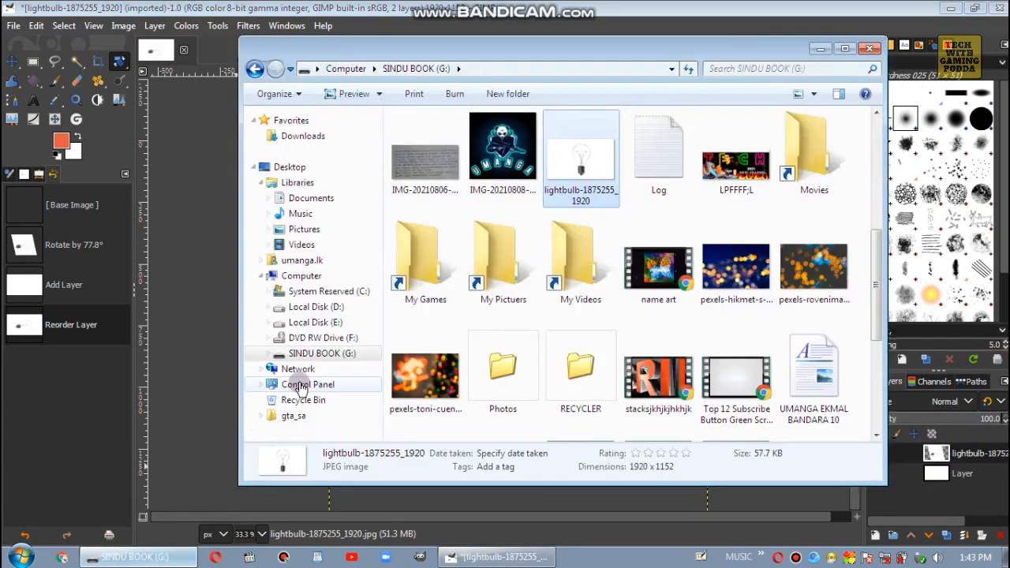
scroll(681, 223, "down", 3)
scroll(744, 265, "up", 5)
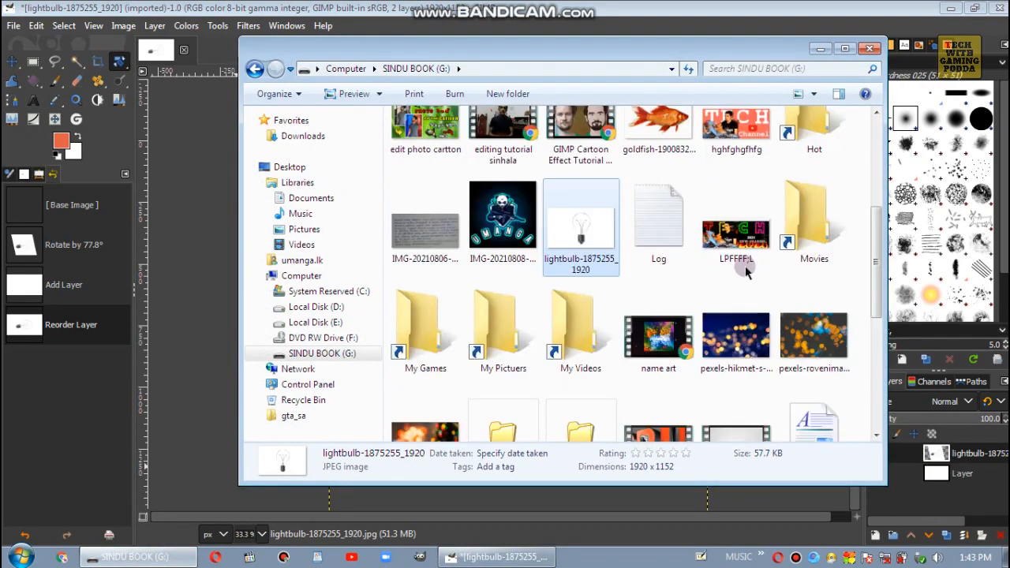
left_click_drag(734, 173, 218, 347)
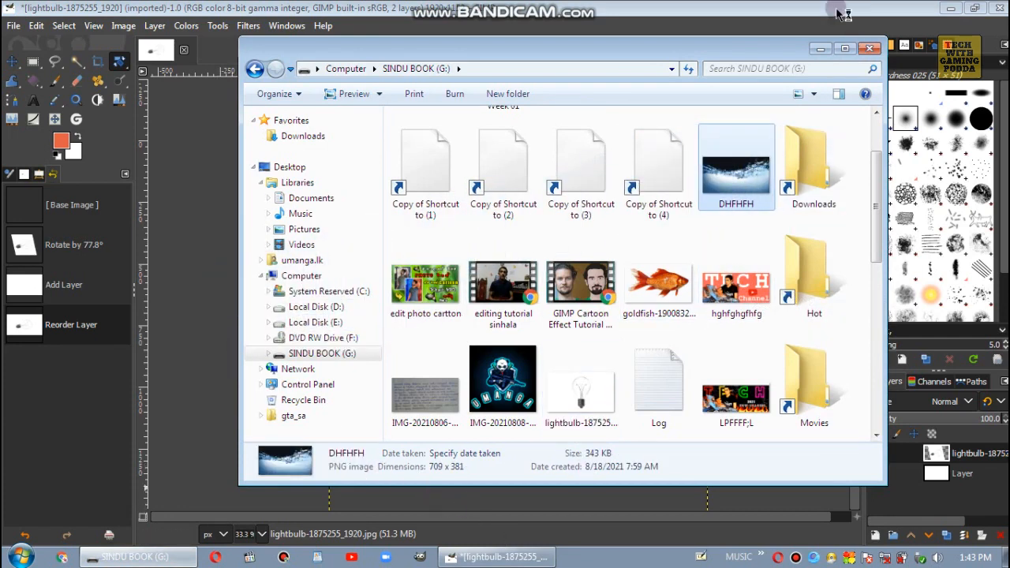
left_click(824, 49)
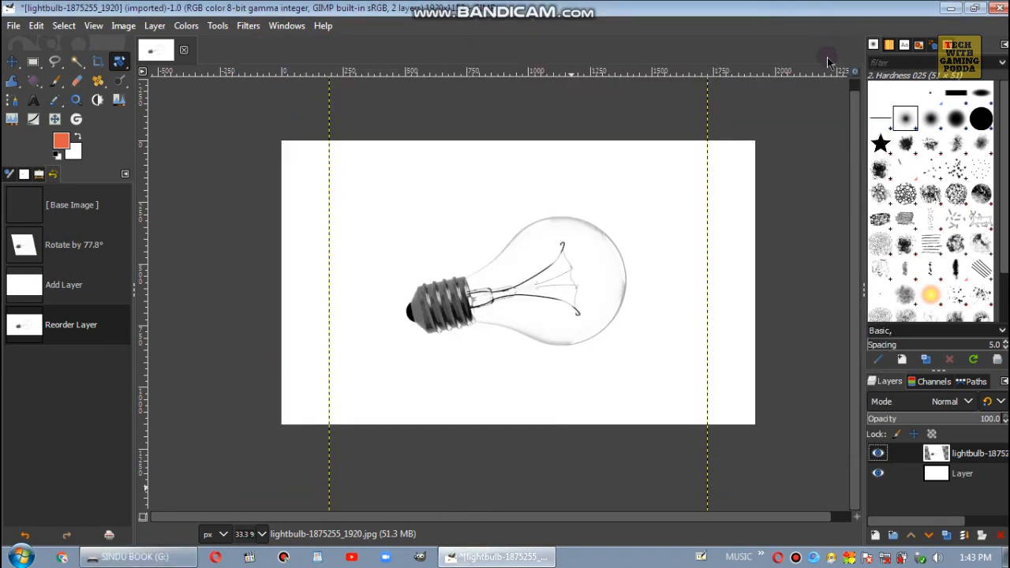
Scale the water layer to about 913 × 491 px and shift it up over the bulb
left_click(116, 60)
left_click(176, 98)
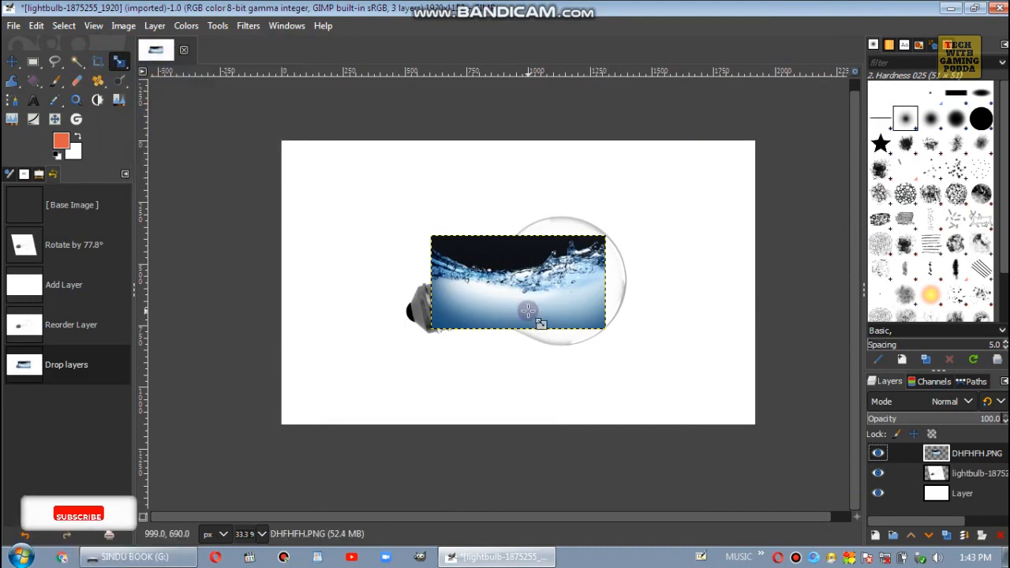
left_click(557, 310)
left_click_drag(557, 310, 604, 333)
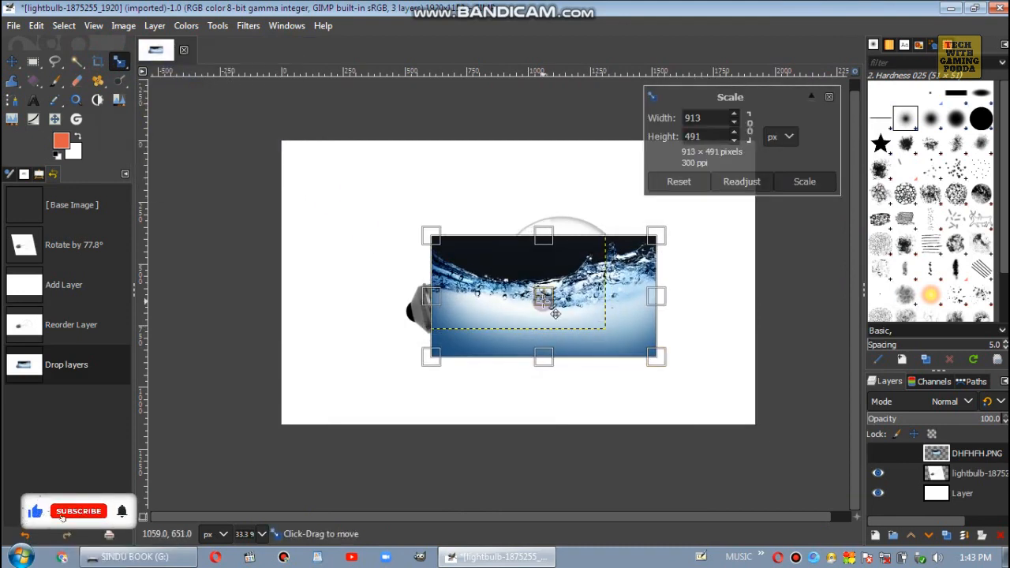
left_click_drag(541, 293, 541, 282)
left_click(798, 182)
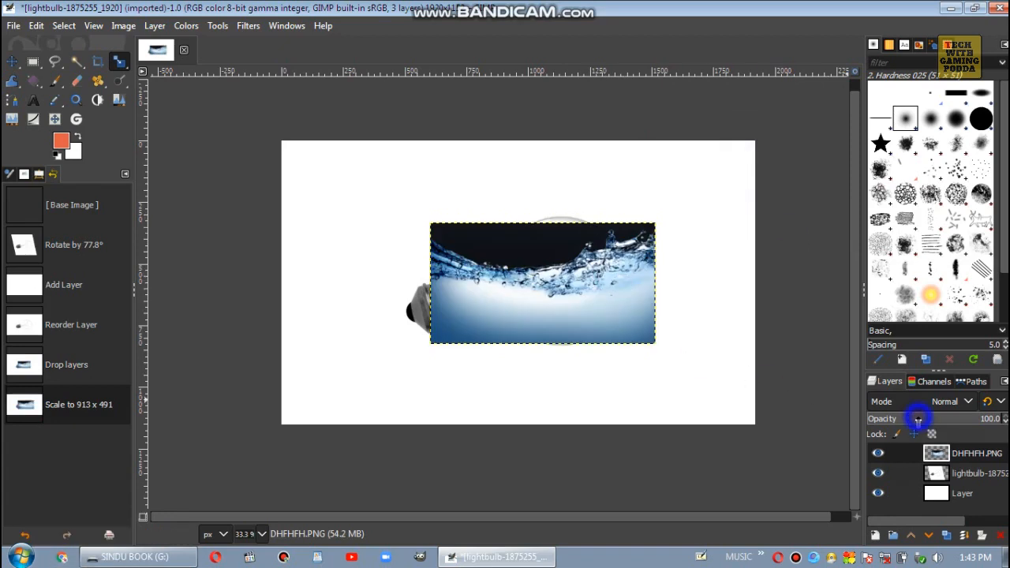
Lower the water layer's opacity to 33 and scale it to about 710 × 381 px over the bulb's glass
left_click_drag(918, 419, 911, 423)
left_click(537, 292)
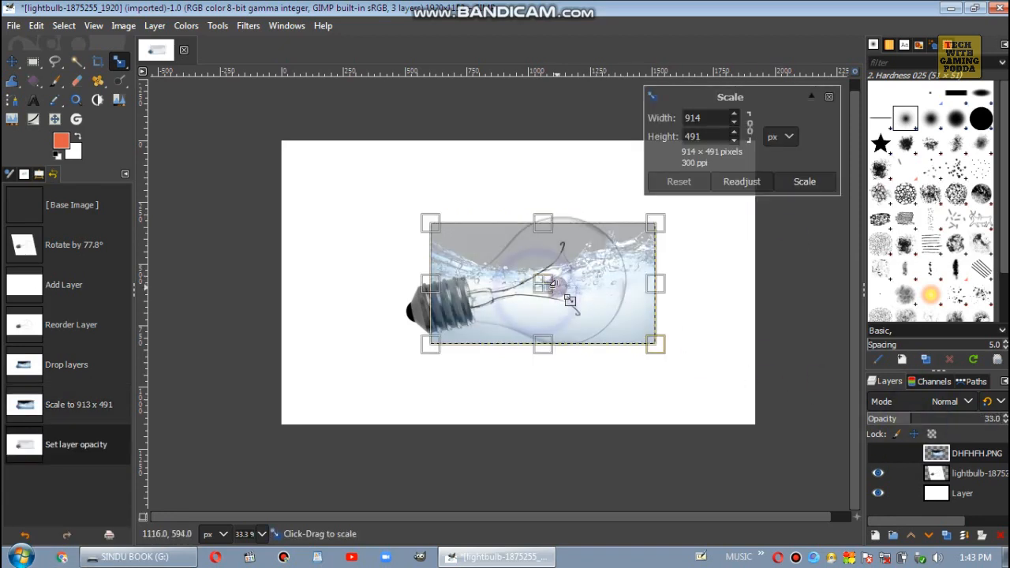
left_click_drag(590, 252, 565, 308)
left_click_drag(608, 251, 602, 273)
left_click_drag(557, 304, 562, 303)
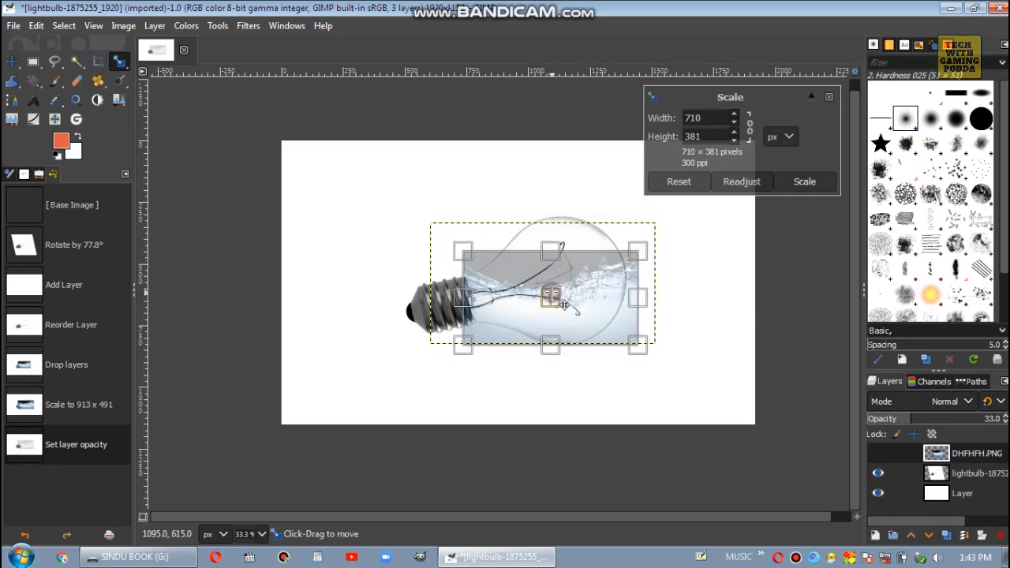
left_click(805, 182)
Rotate the water layer by about -4.5° and scale it to about 770 × 457 px
left_click(117, 65)
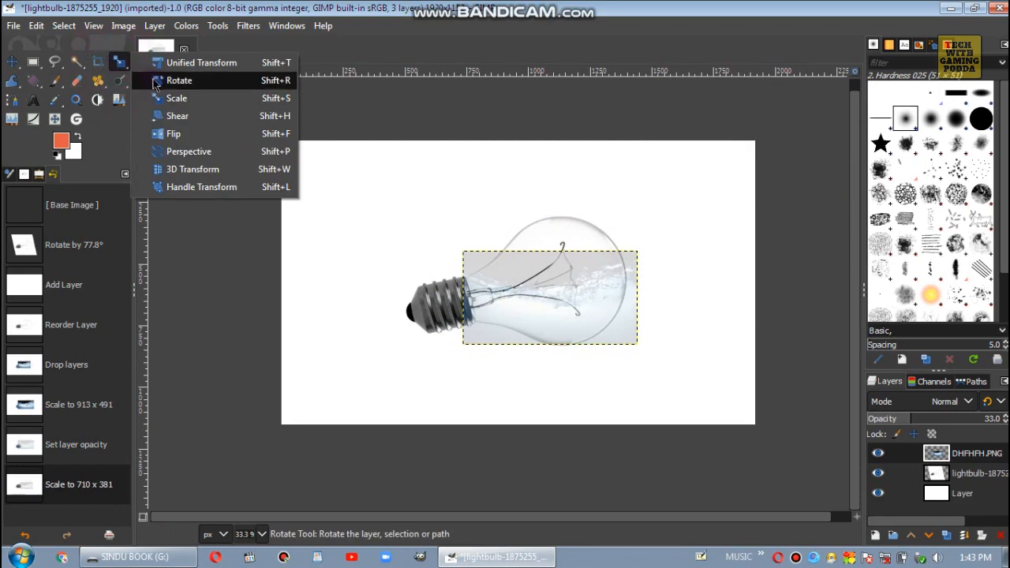
left_click(162, 80)
left_click_drag(571, 296, 604, 296)
key("Return")
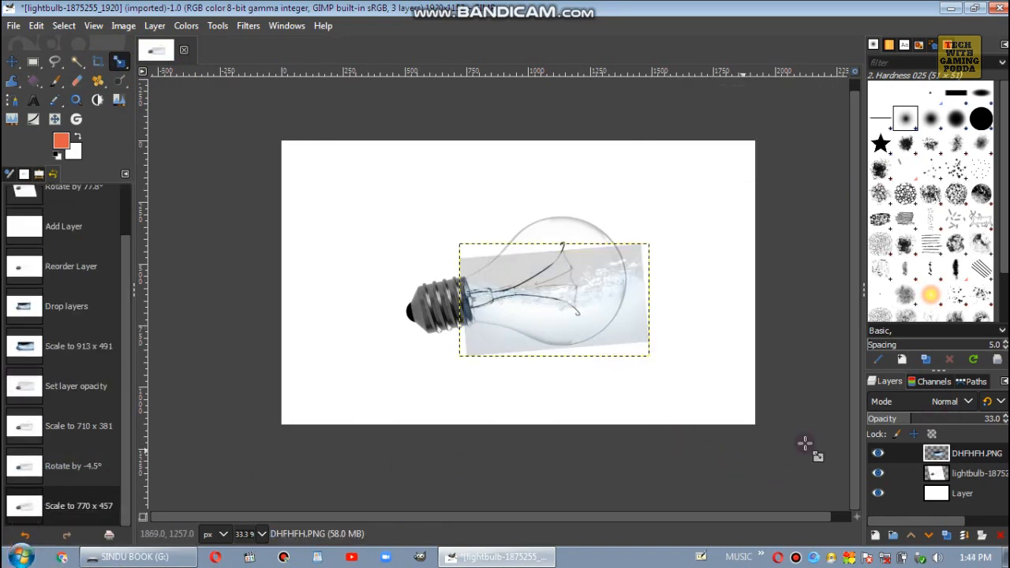
Set the water layer's opacity back to 100 and fuzzy-select the dark area above the waterline
left_click_drag(923, 419, 1008, 419)
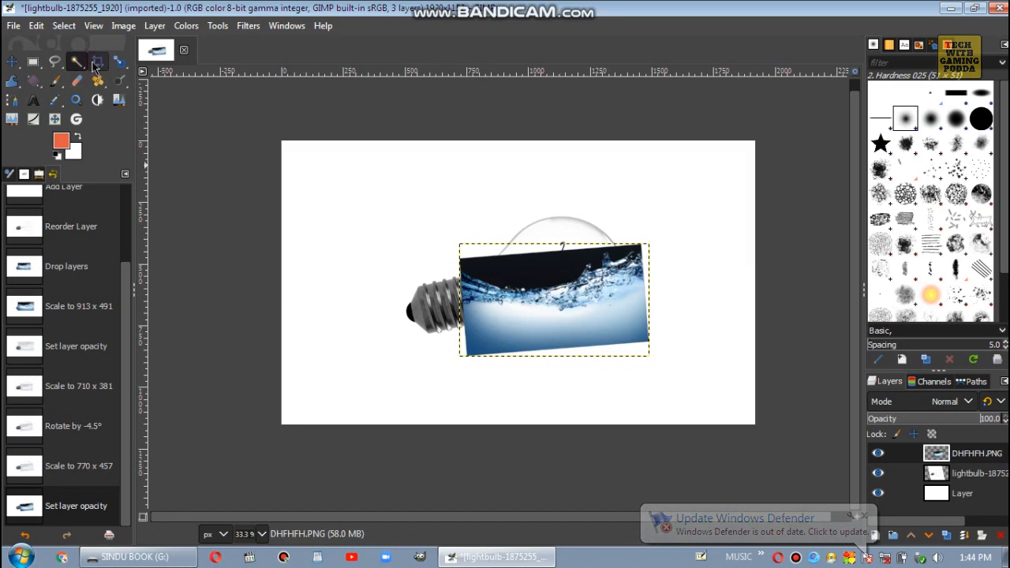
left_click(528, 272)
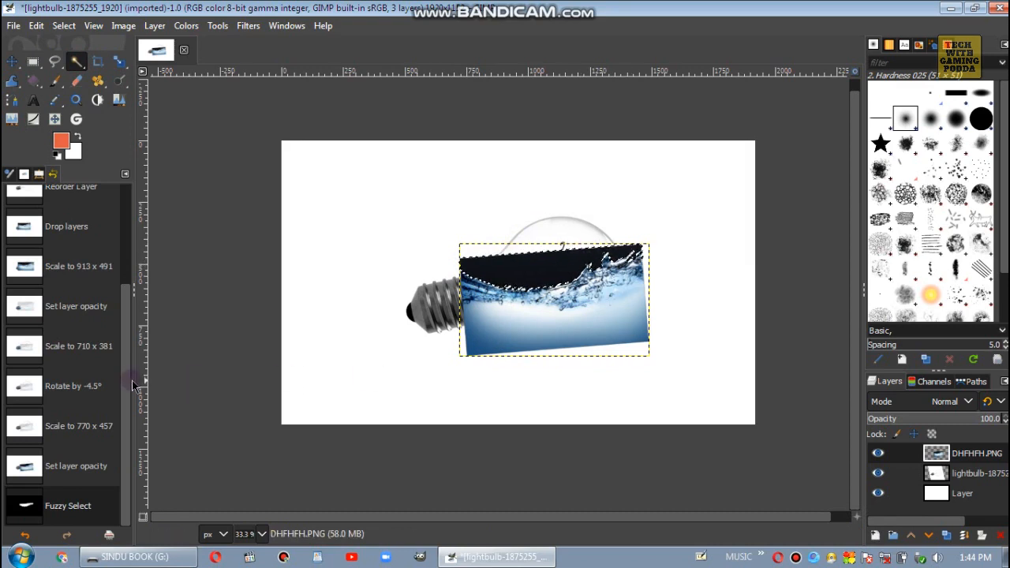
Erase the selected dark background from the water layer and clear the selection
left_click(77, 80)
mouse_move(475, 273)
left_mouse_down()
mouse_move(535, 262)
mouse_move(451, 280)
mouse_move(563, 248)
mouse_move(410, 269)
mouse_move(598, 249)
mouse_move(476, 286)
mouse_move(623, 263)
mouse_move(432, 305)
mouse_move(339, 306)
mouse_move(556, 280)
left_mouse_up()
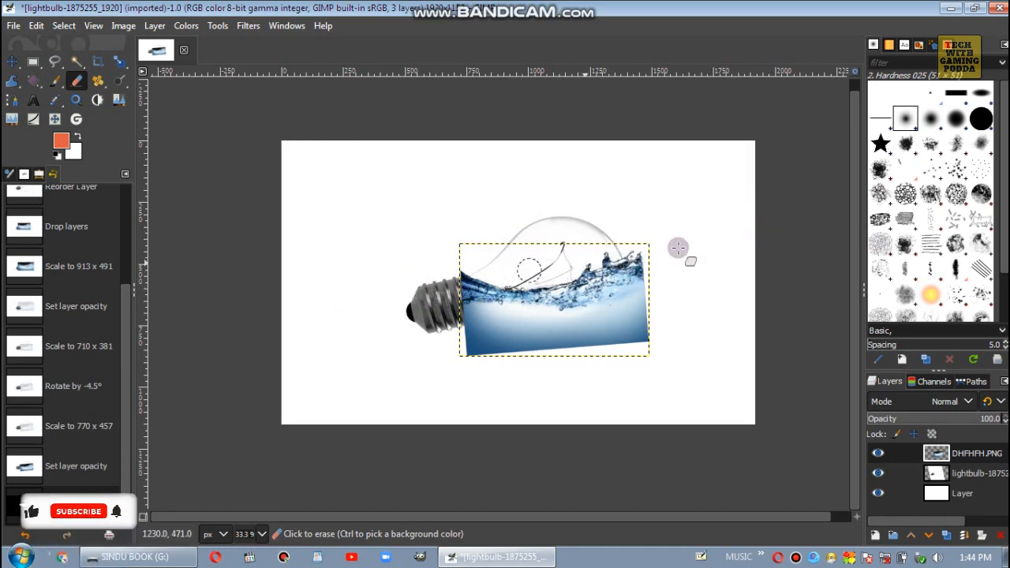
left_click(496, 247)
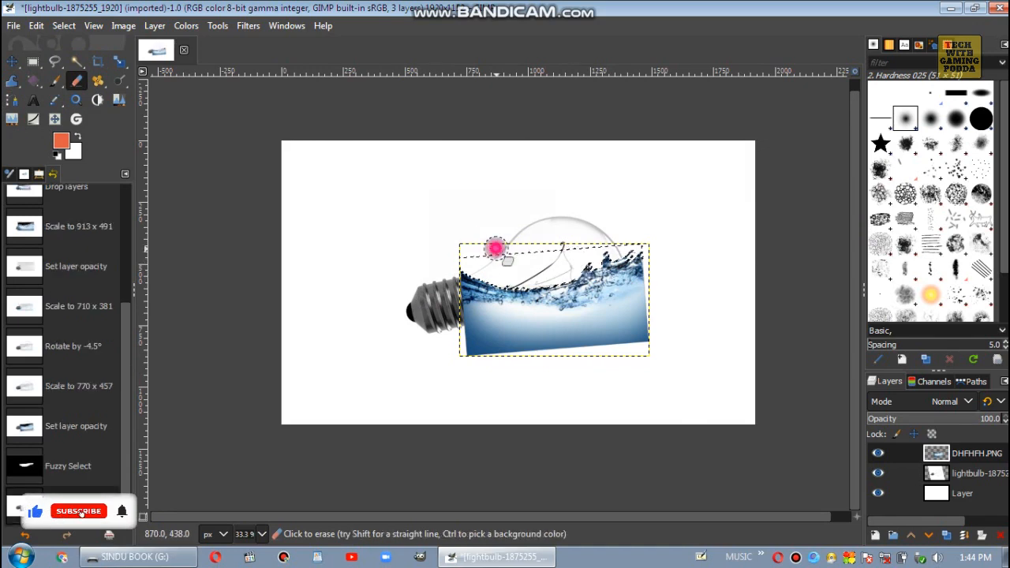
right_click(506, 254)
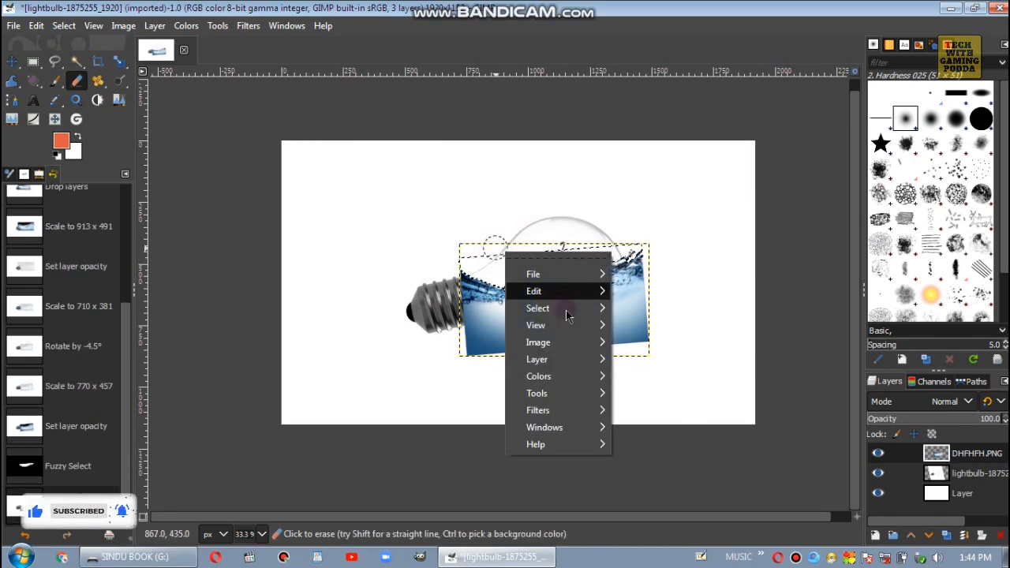
mouse_move(565, 310)
left_click(655, 265)
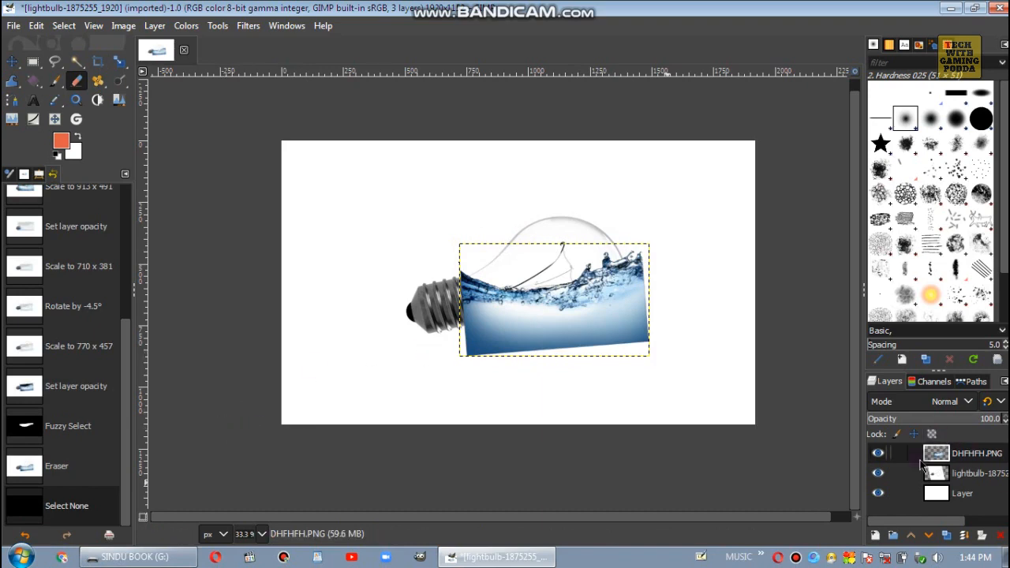
Set the water layer's blend mode to Multiply
left_click(972, 402)
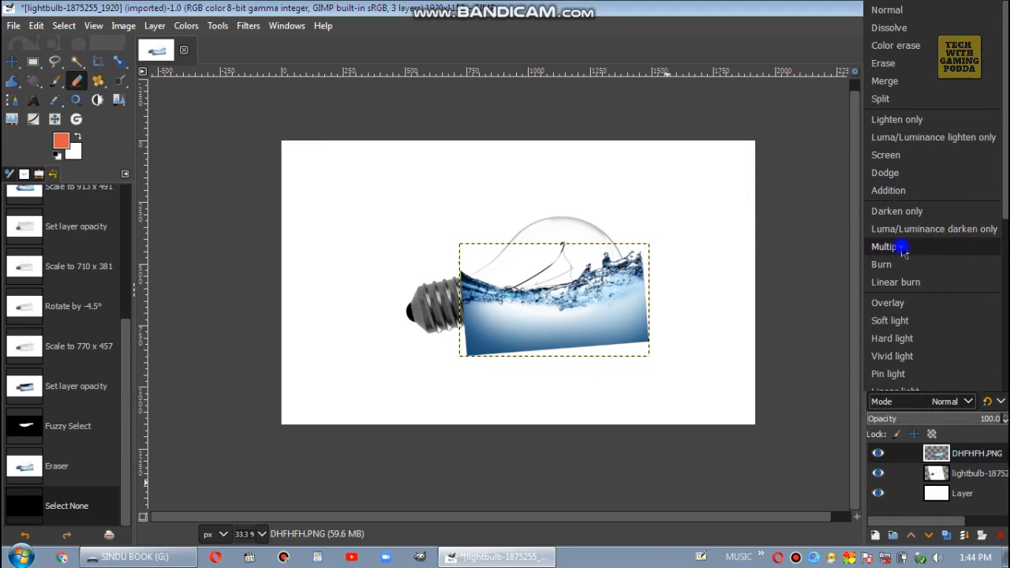
left_click(901, 246)
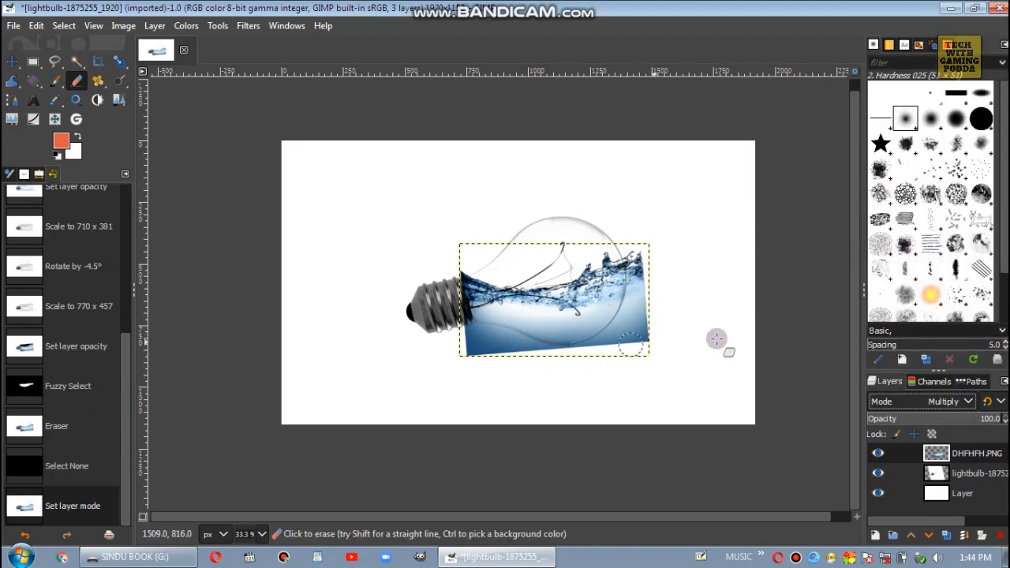
Fuzzy-select the white background surrounding the bulb on the light bulb layer
left_click(936, 472)
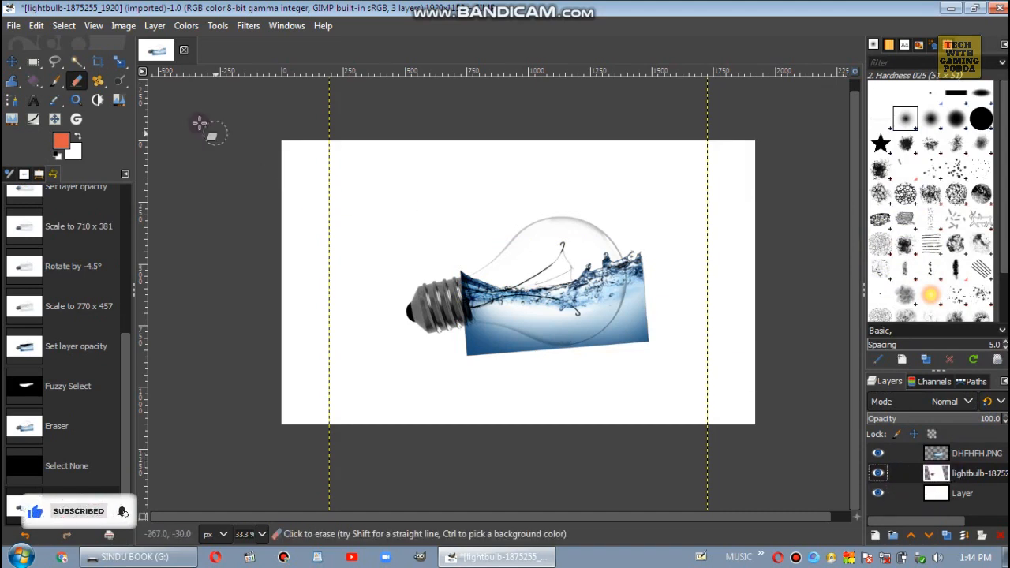
left_click(75, 64)
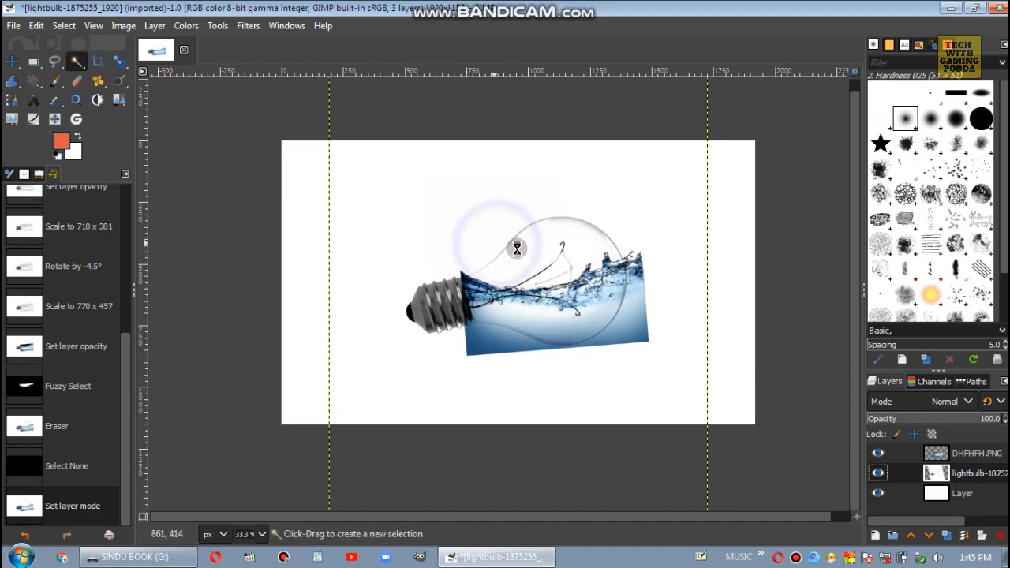
left_click(494, 242)
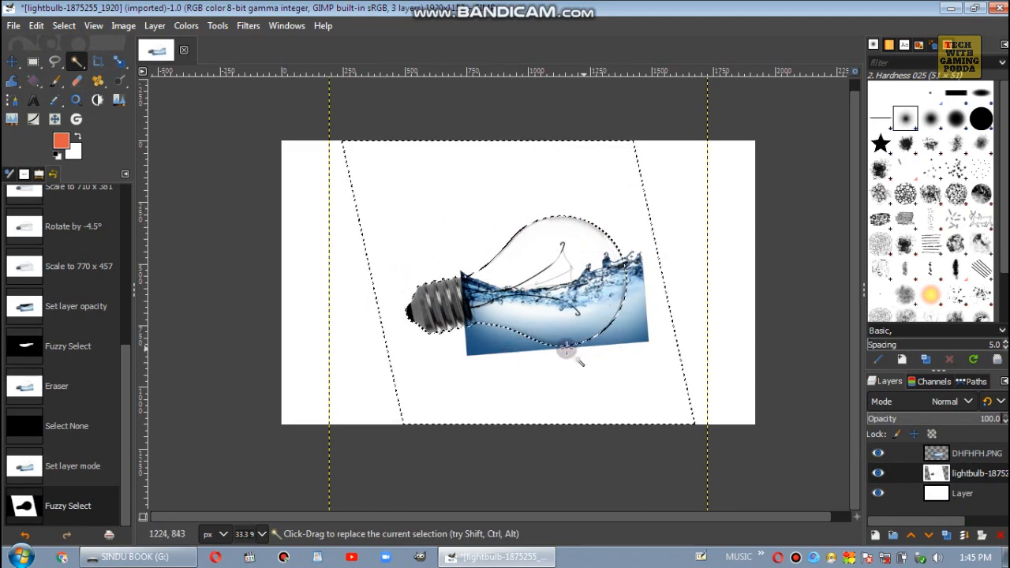
Erase the water outside the bulb's outline on the DHFHFH.PNG layer within the selection, then clear the selection
left_click(956, 458)
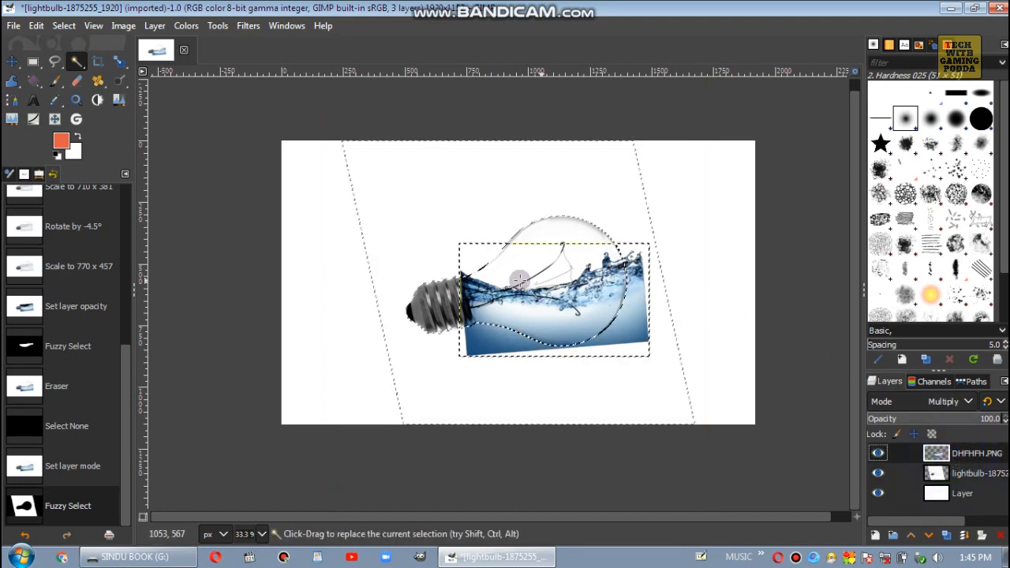
left_click(78, 80)
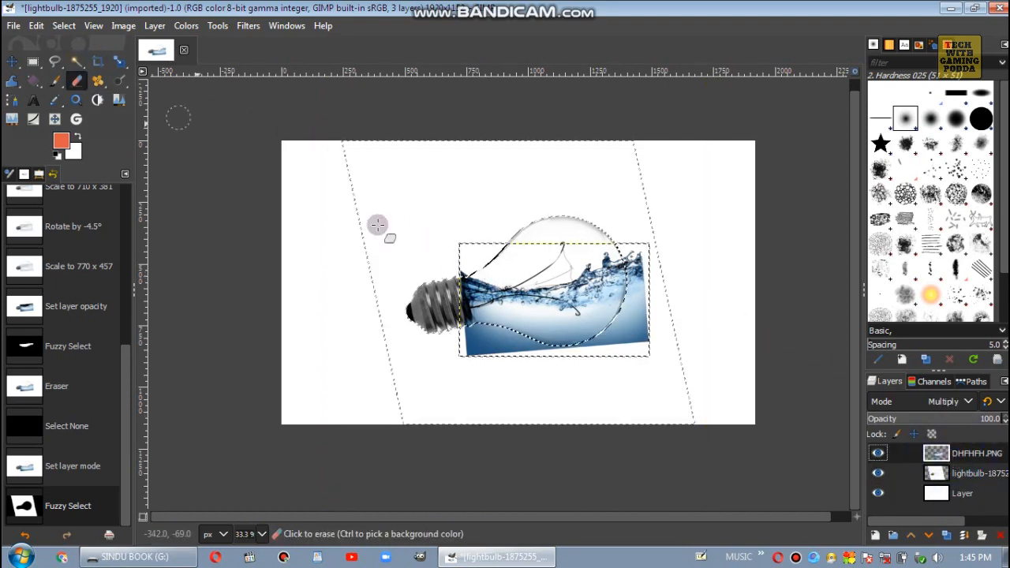
mouse_move(461, 344)
left_mouse_down()
mouse_move(493, 331)
mouse_move(459, 335)
mouse_move(478, 333)
mouse_move(427, 366)
left_mouse_up()
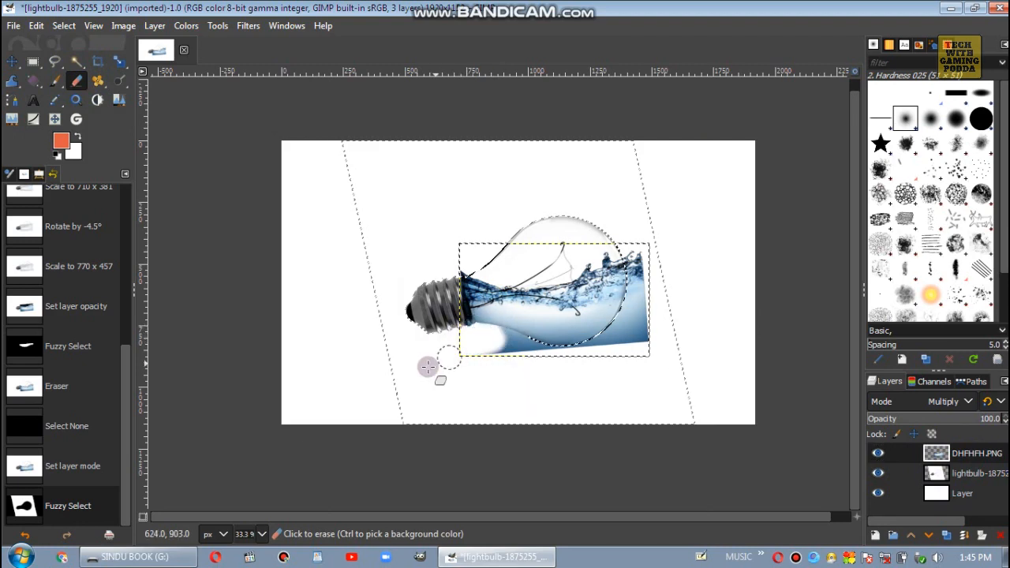
mouse_move(580, 328)
left_mouse_down()
mouse_move(466, 367)
mouse_move(573, 352)
mouse_move(678, 321)
mouse_move(648, 321)
mouse_move(705, 295)
left_mouse_up()
mouse_move(592, 282)
left_mouse_down()
mouse_move(574, 260)
mouse_move(642, 242)
mouse_move(552, 252)
mouse_move(628, 262)
mouse_move(509, 265)
mouse_move(712, 270)
mouse_move(446, 332)
left_mouse_up()
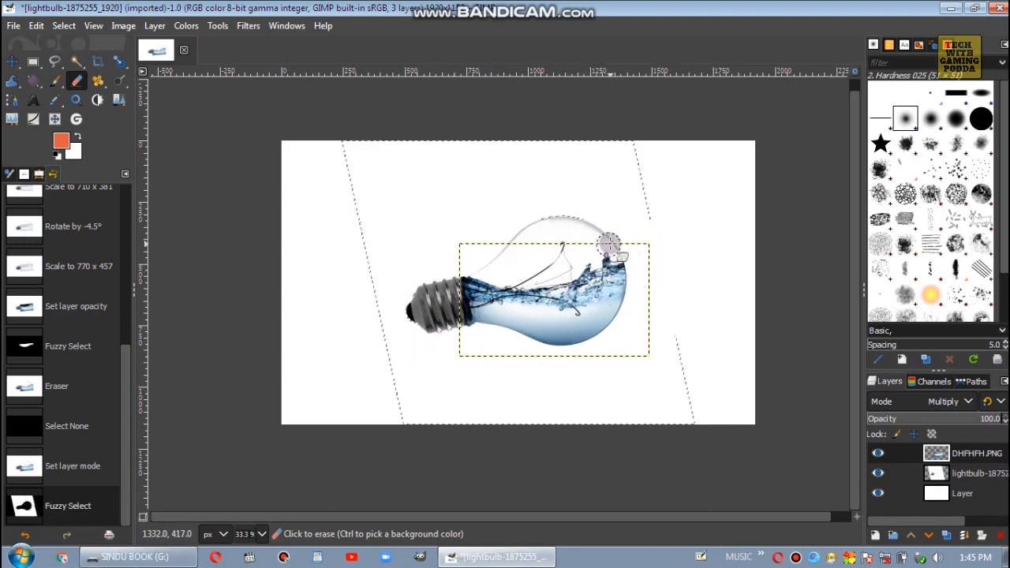
left_click_drag(523, 311, 558, 304)
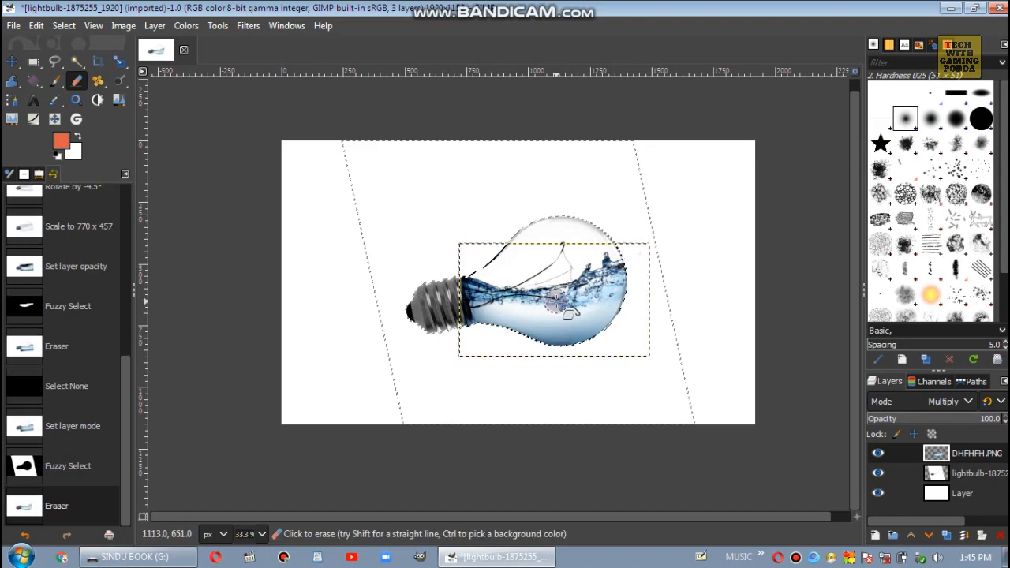
right_click(440, 257)
mouse_move(497, 312)
left_click(607, 269)
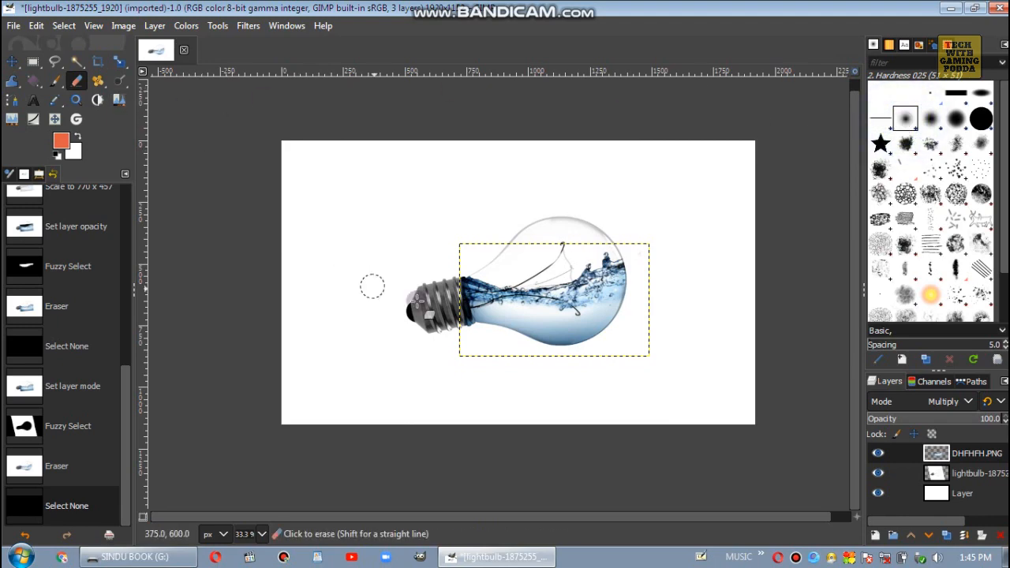
Reduce the eraser size to 57 and erase the water overlapping the bulb's metal screw base
scroll(432, 308, "up", 1, "ctrl")
scroll(473, 296, "up", 2, "ctrl")
scroll(489, 285, "down", 3, "ctrl")
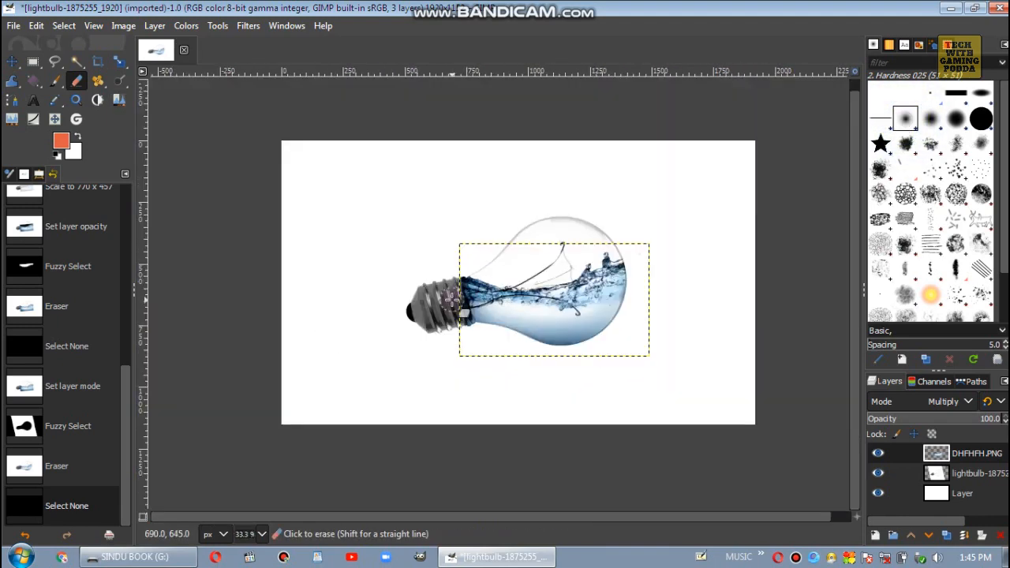
scroll(477, 297, "up", 3, "ctrl")
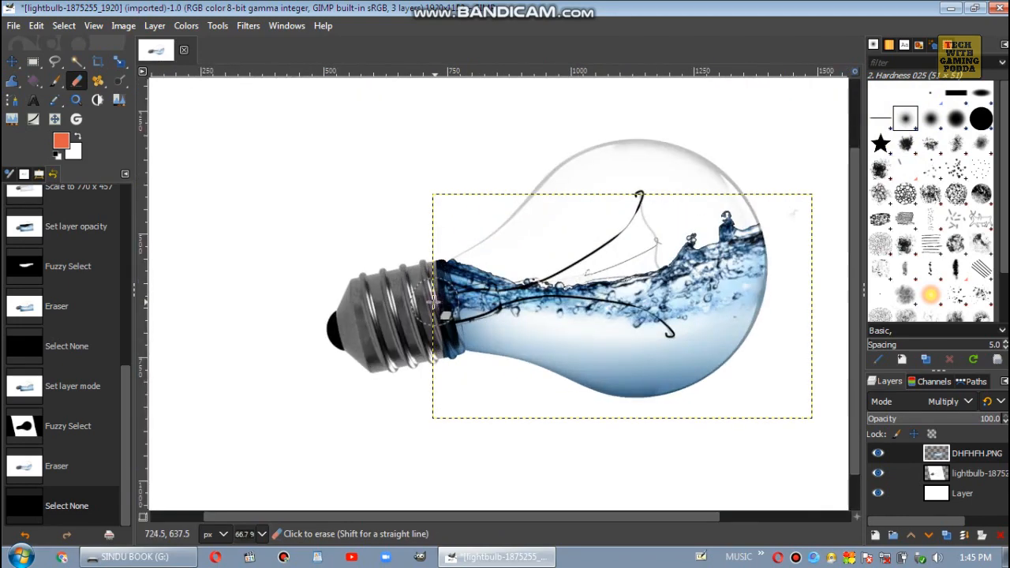
scroll(426, 314, "up", 1, "ctrl")
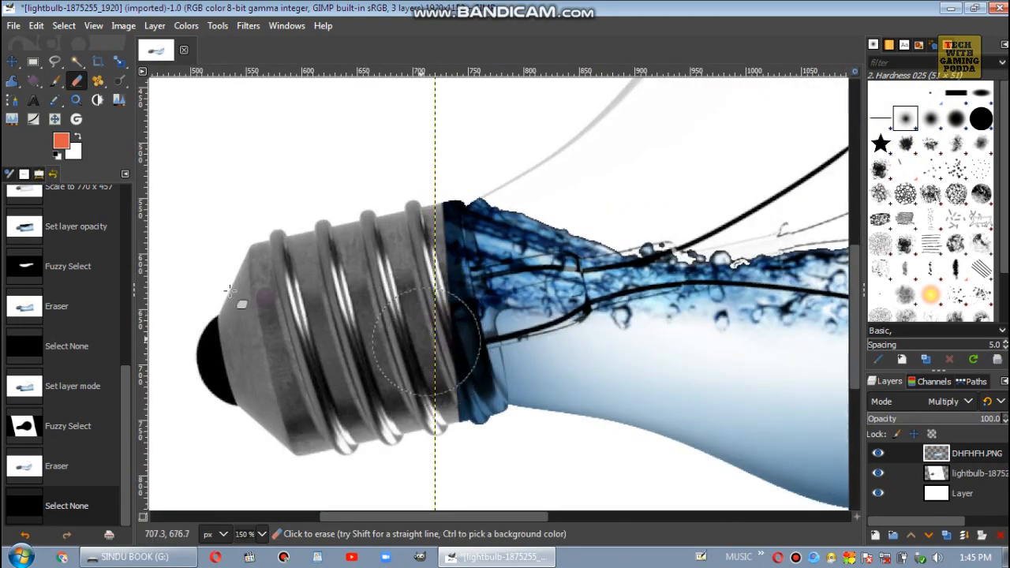
left_click(46, 174)
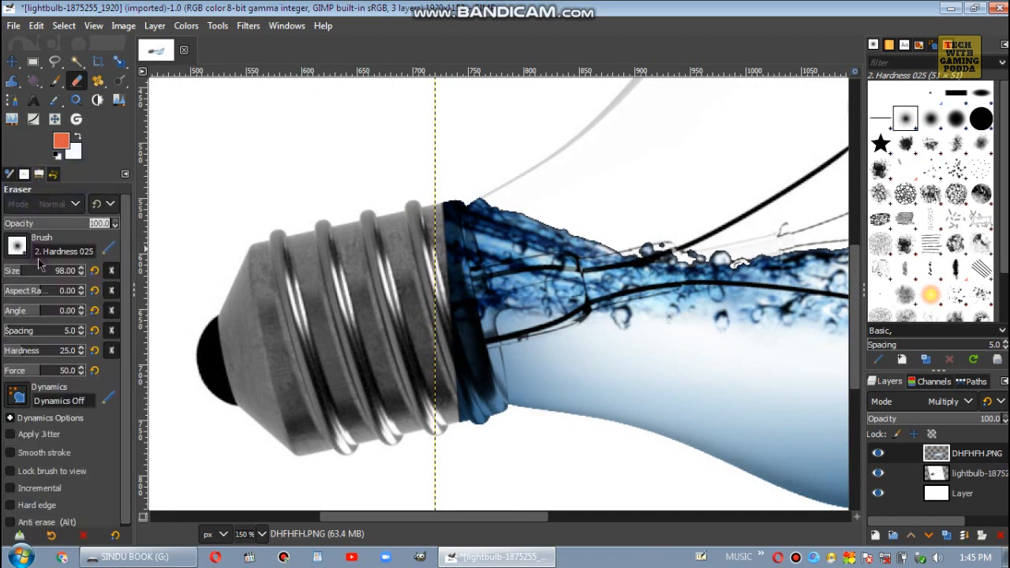
left_click(15, 275)
mouse_move(446, 417)
left_mouse_down()
mouse_move(466, 423)
mouse_move(455, 350)
mouse_move(443, 349)
mouse_move(456, 302)
mouse_move(446, 277)
left_mouse_up()
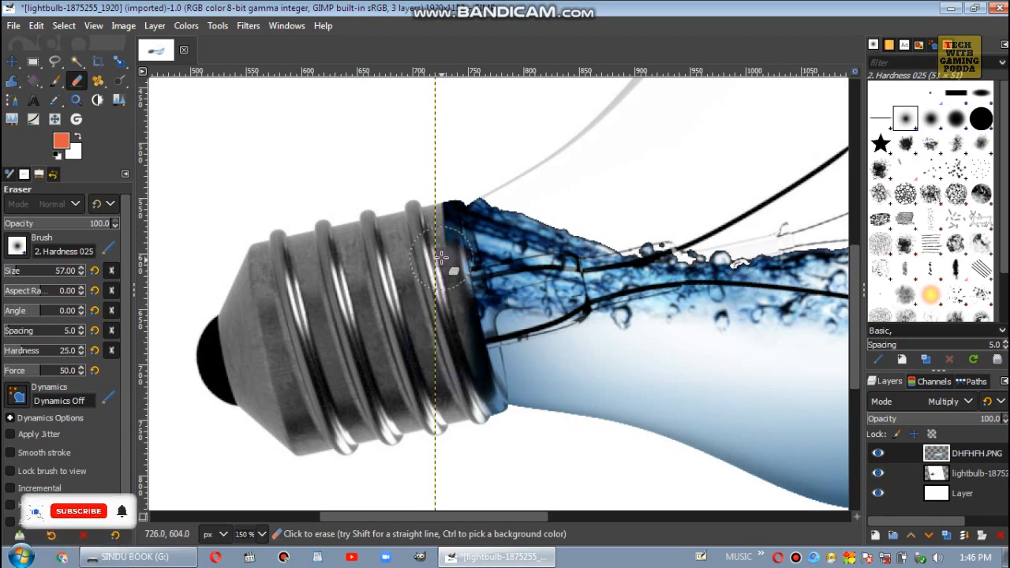
mouse_move(438, 231)
left_mouse_down()
mouse_move(440, 207)
mouse_move(438, 308)
mouse_move(451, 362)
mouse_move(486, 416)
mouse_move(456, 362)
mouse_move(439, 295)
mouse_move(429, 177)
left_mouse_up()
scroll(429, 178, "down", 4, "ctrl")
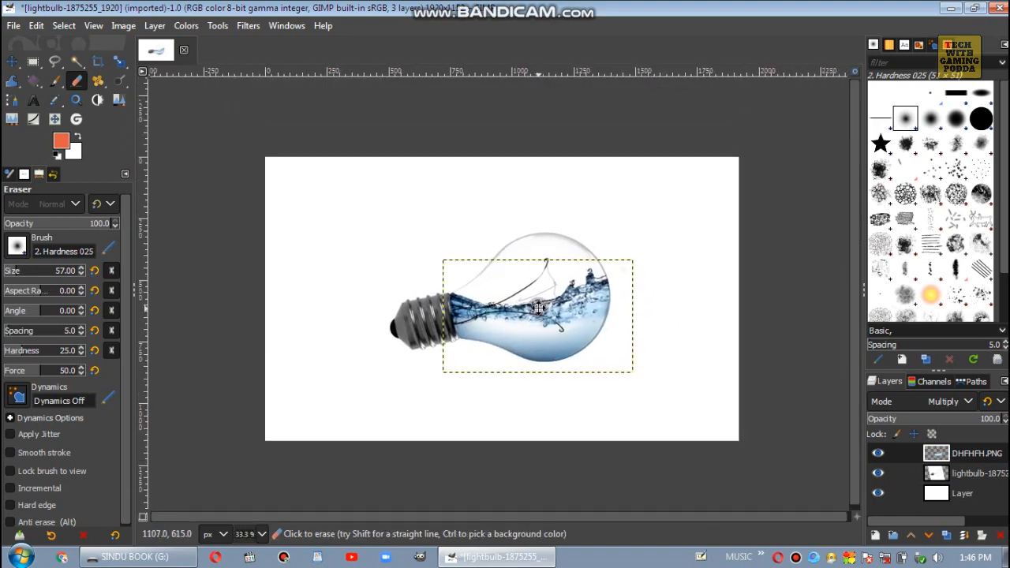
Flatten the bulb, water and background layers into a single layer
left_click(929, 511)
right_click(931, 511)
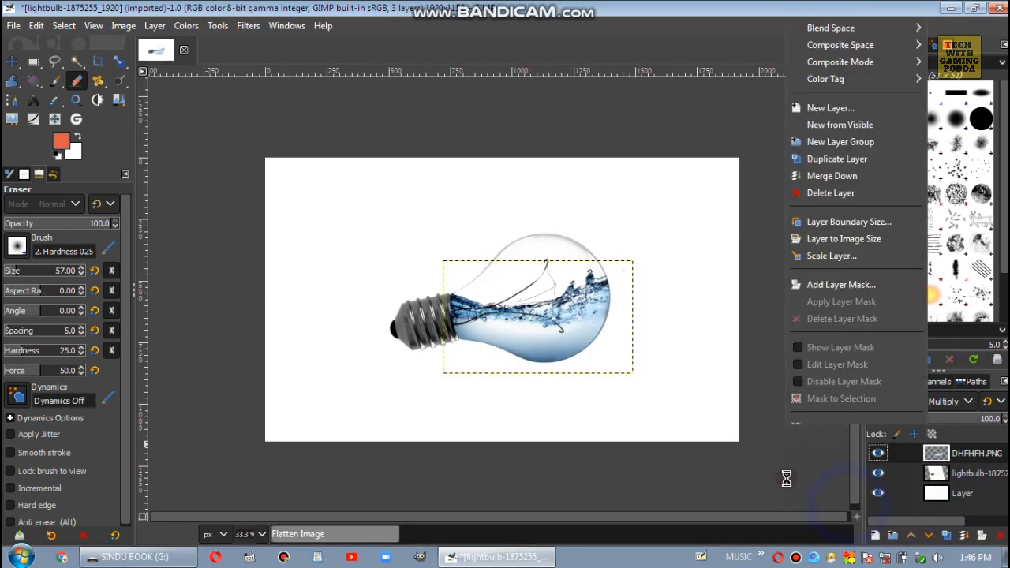
left_click(836, 507)
key("grave")
key("grave")
key("grave")
key("grave")
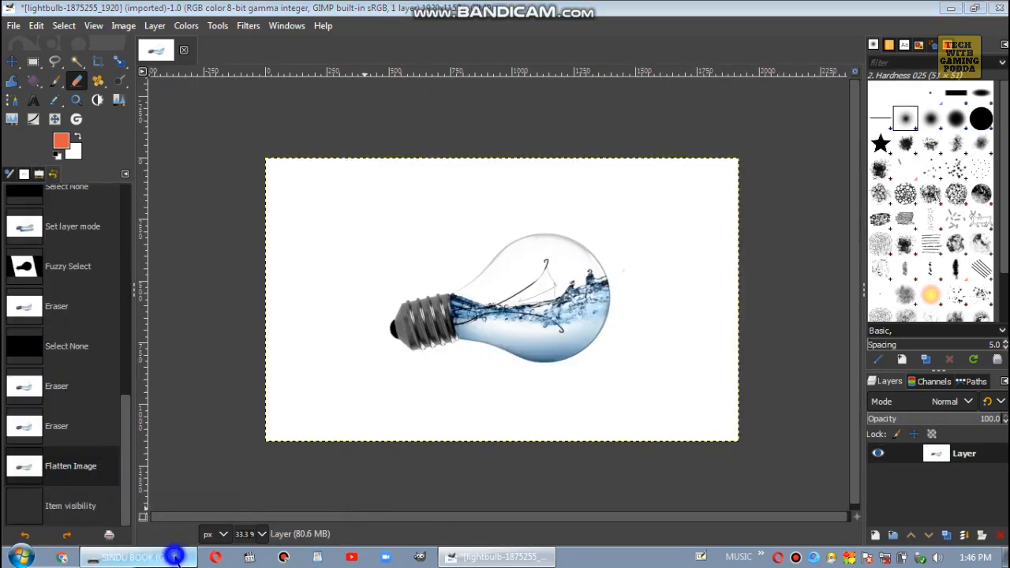
Switch to the SINDU BOOK (G:) file window and add the goldfish-1900832_1280 image as a new layer in GIMP
left_click(157, 557)
left_click_drag(659, 284, 222, 278)
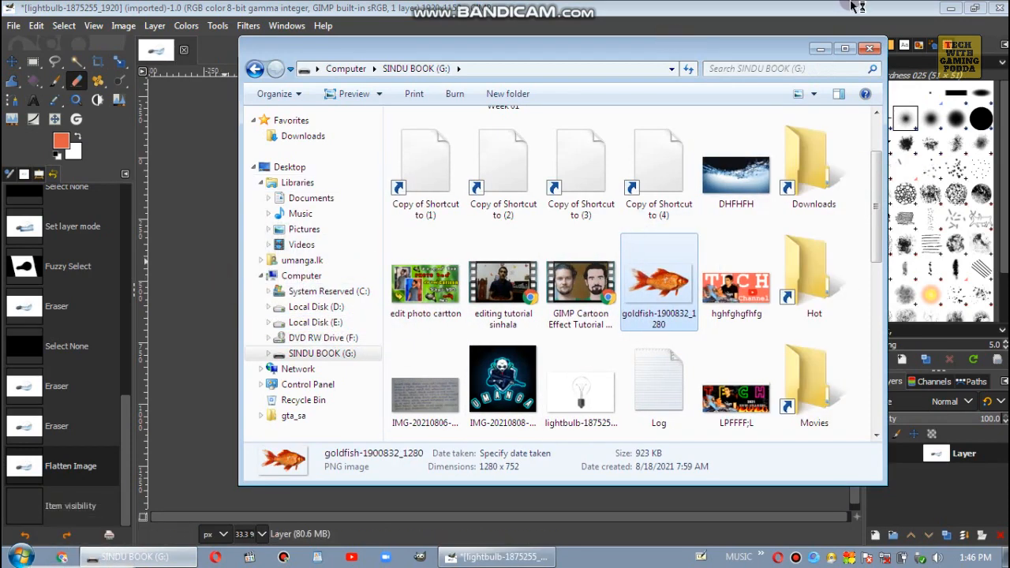
left_click(820, 49)
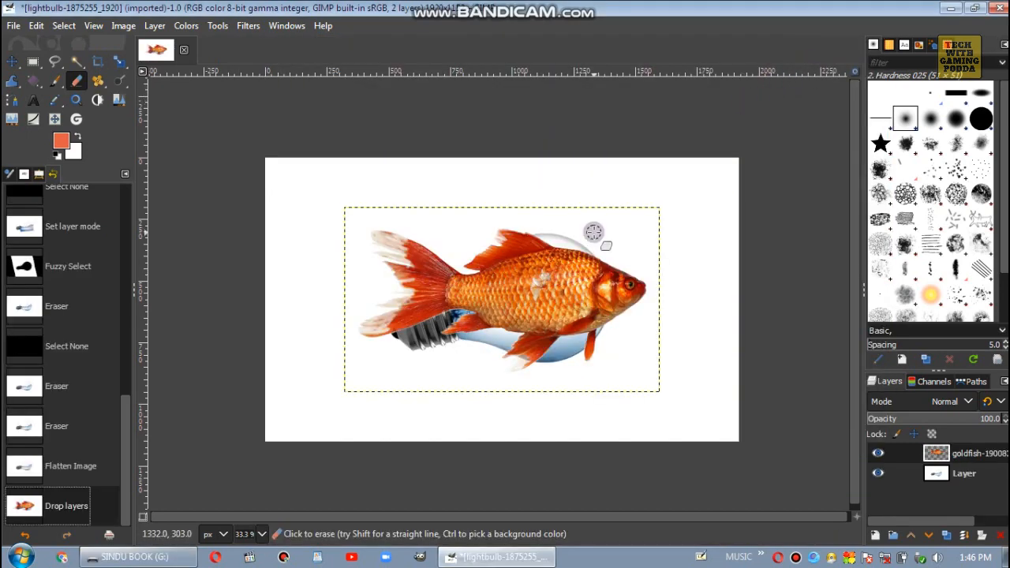
Scale the goldfish layer to 188 x 110 and place it in the water in the lower part of the bulb
left_click(119, 62)
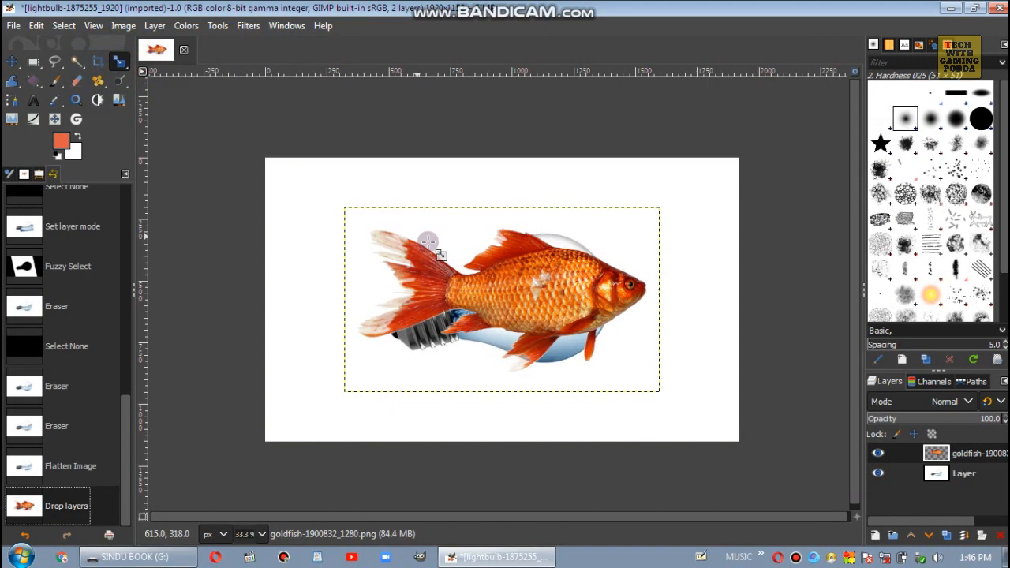
left_click(525, 306)
mouse_move(580, 347)
left_mouse_down()
mouse_move(385, 259)
mouse_move(332, 223)
mouse_move(379, 225)
mouse_move(537, 342)
left_mouse_up()
left_click_drag(548, 344, 537, 340)
left_click(805, 181)
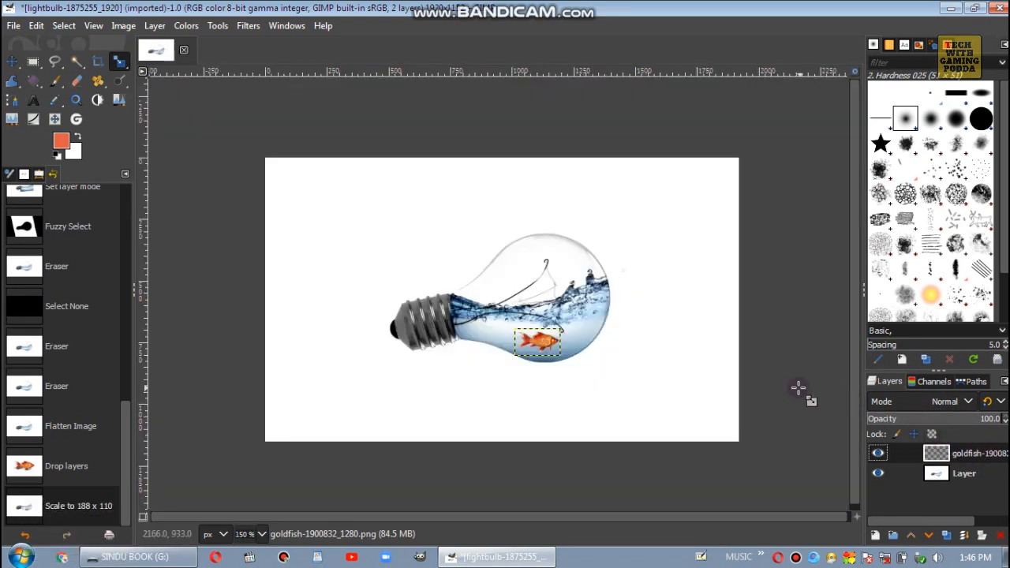
Set the goldfish layer's blend mode to Multiply and check how the fish blends with the water
left_click(967, 401)
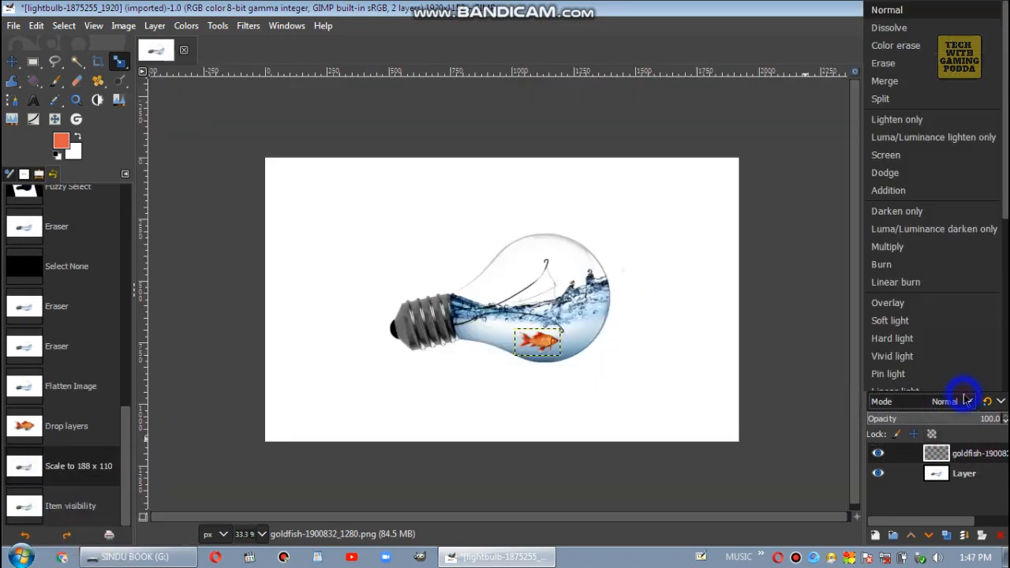
left_click(896, 248)
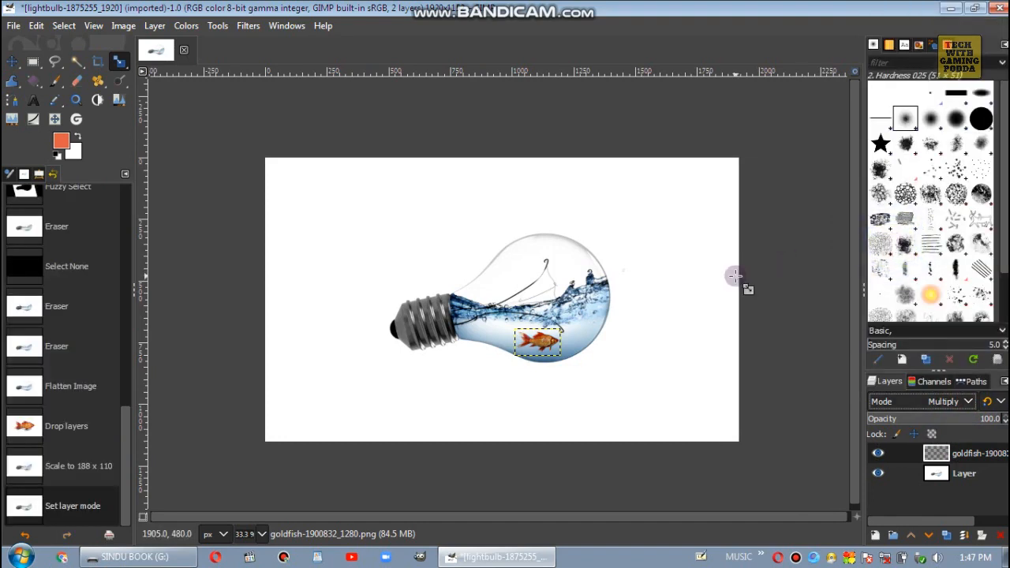
scroll(734, 275, "up", 3)
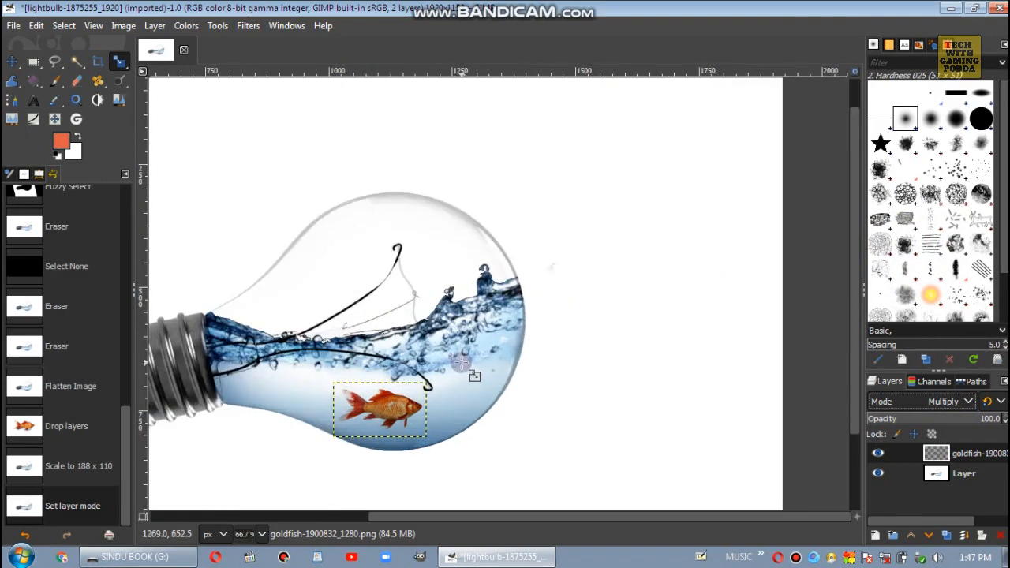
scroll(473, 372, "down", 1)
scroll(550, 293, "down", 4)
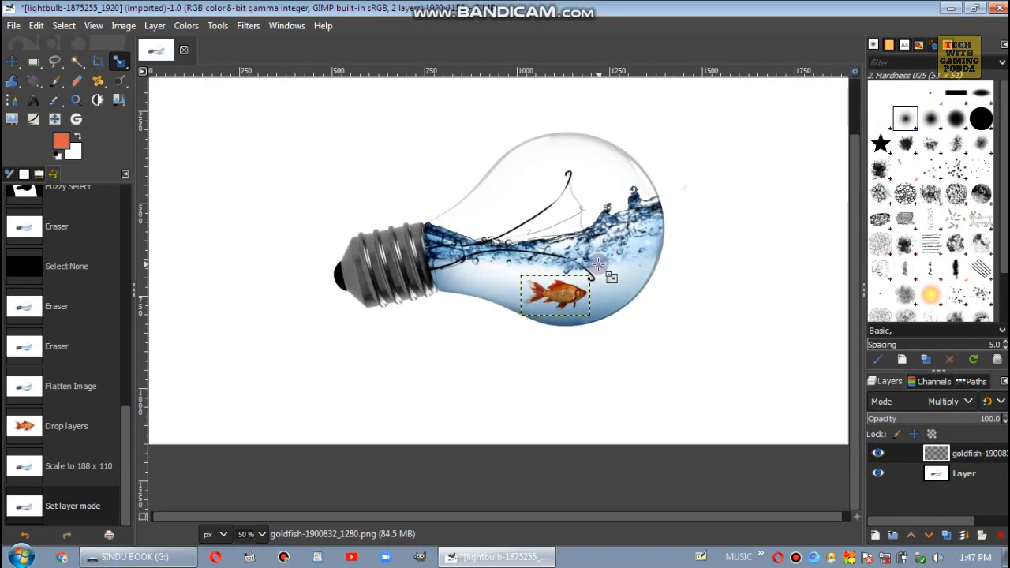
scroll(596, 280, "up", 2)
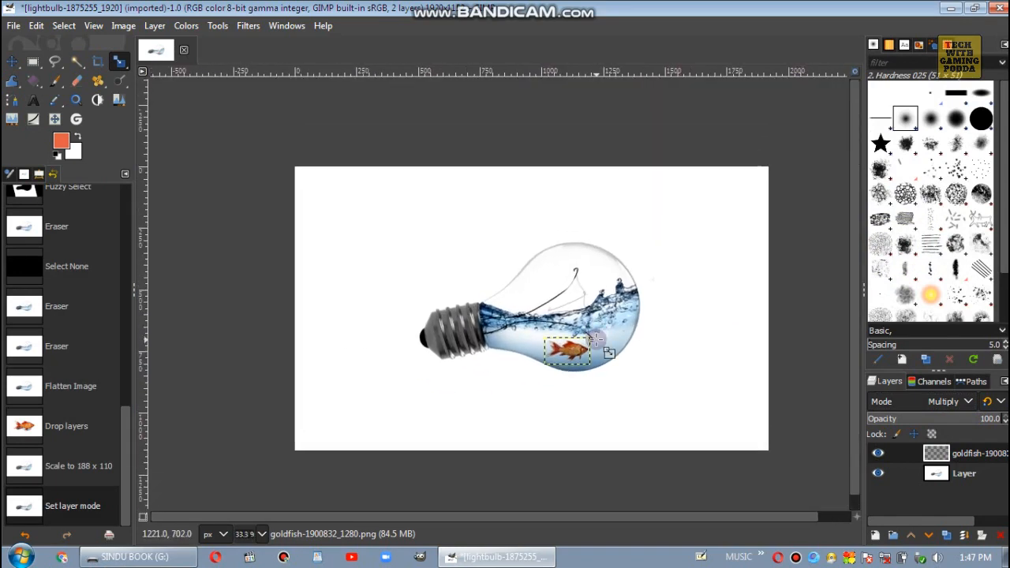
Flatten the image to merge the goldfish with the bulb
right_click(948, 506)
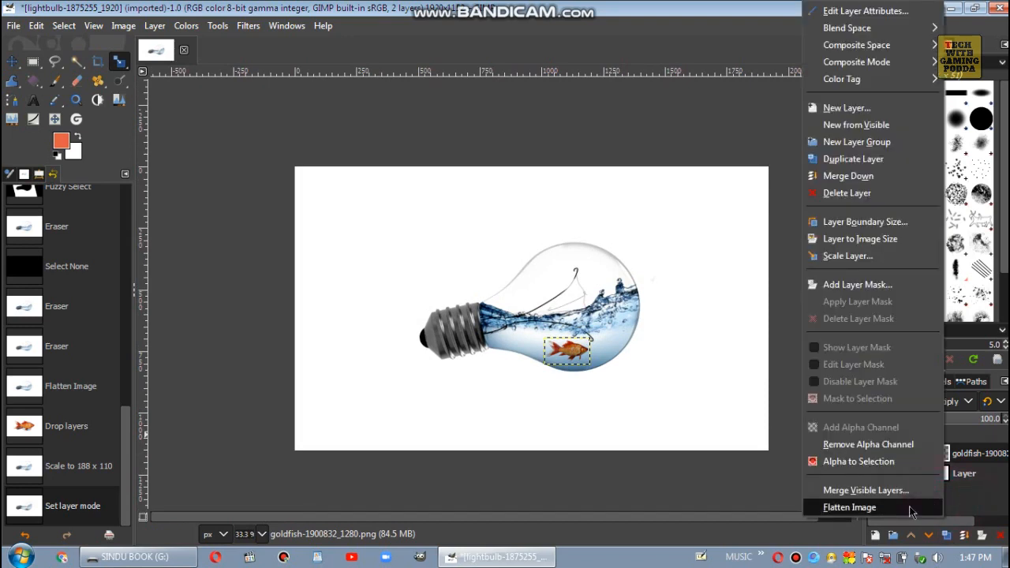
left_click(849, 508)
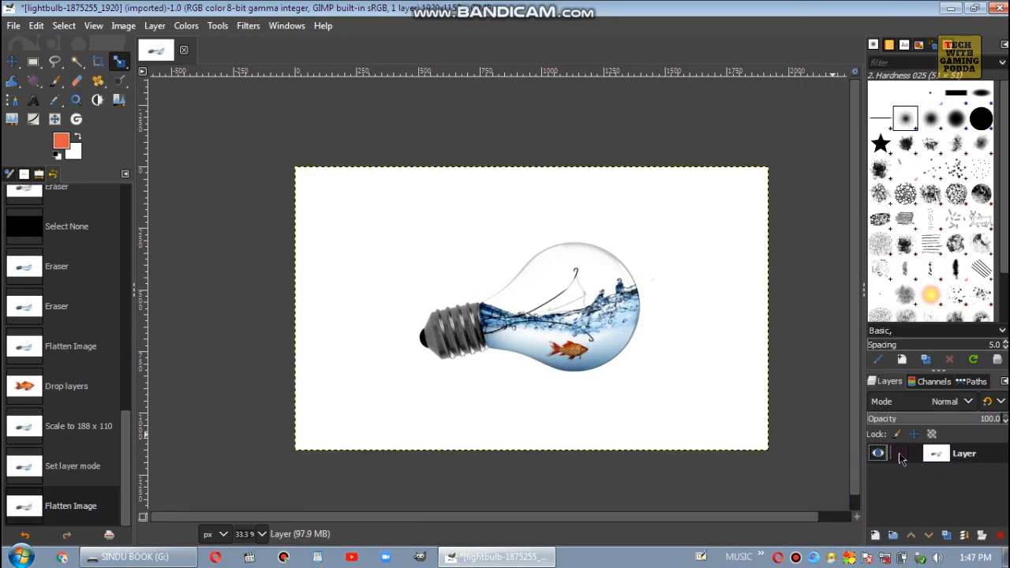
scroll(410, 287, "up", 1)
scroll(396, 282, "down", 1)
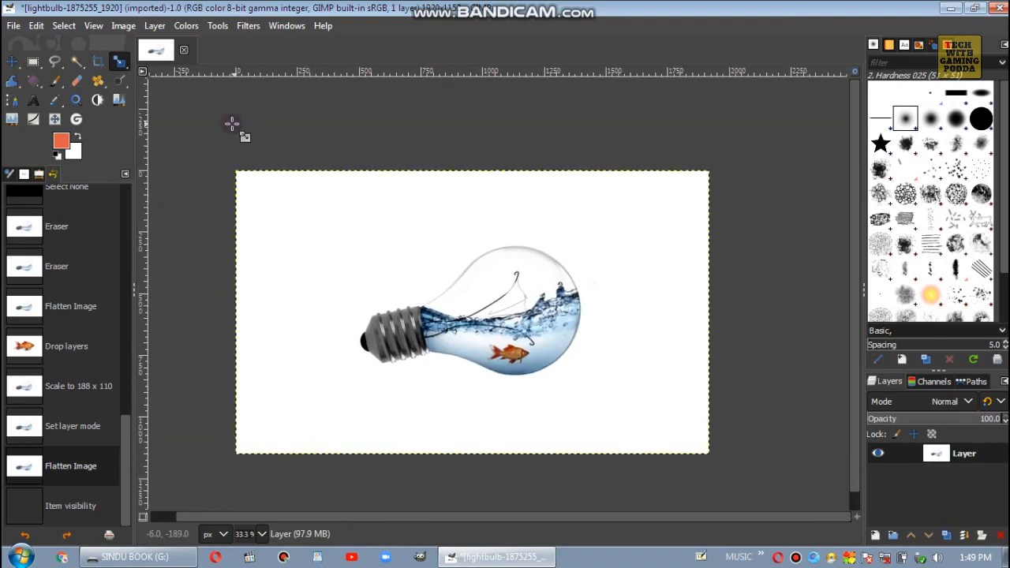
Apply a Hue-Saturation adjustment to the flattened image with hue -8.8, lightness -21.3 and saturation 100
left_click(186, 26)
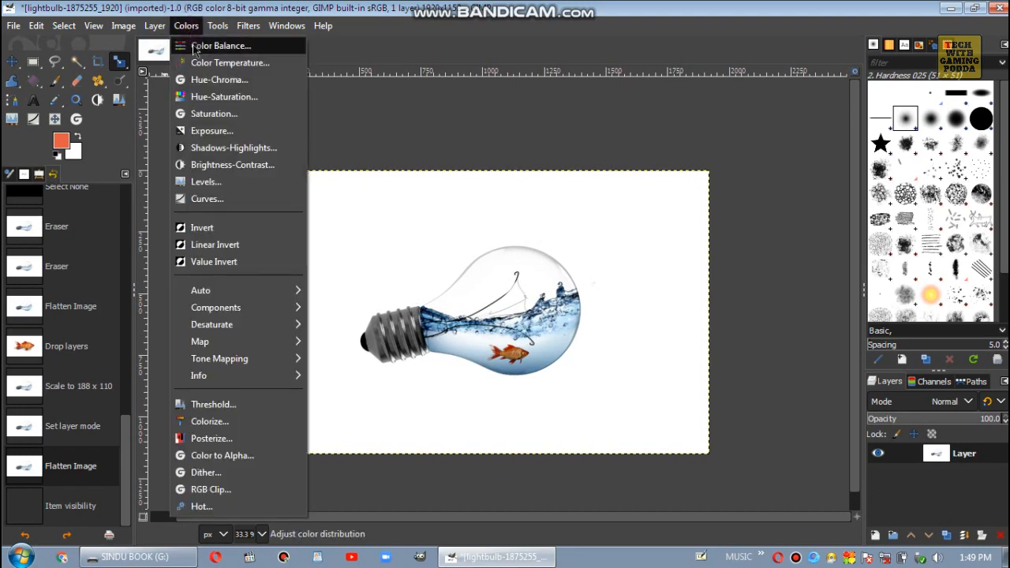
left_click(203, 96)
left_click_drag(355, 92, 217, 78)
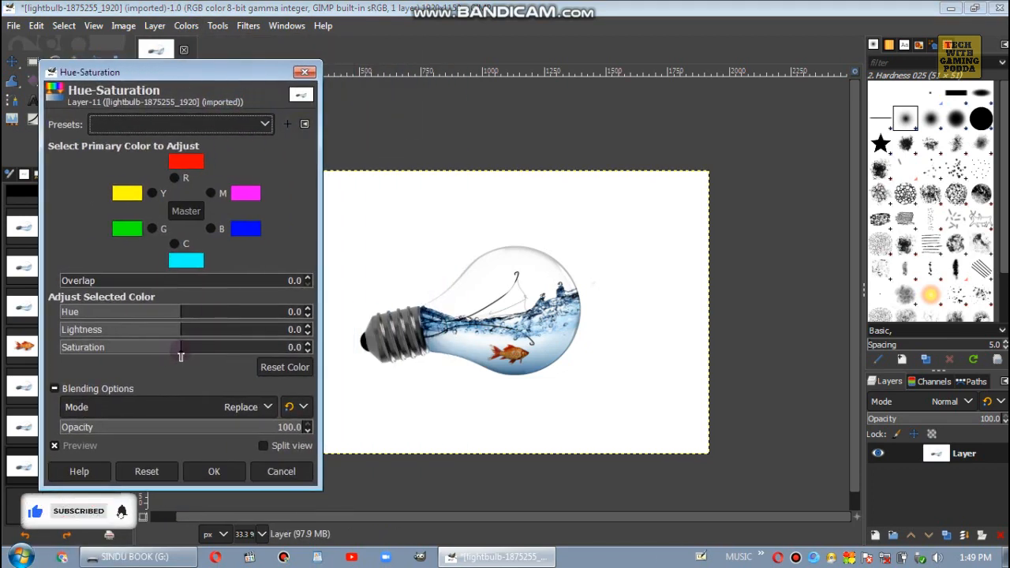
left_click_drag(181, 351, 333, 345)
left_click(189, 332)
left_click_drag(164, 341, 163, 346)
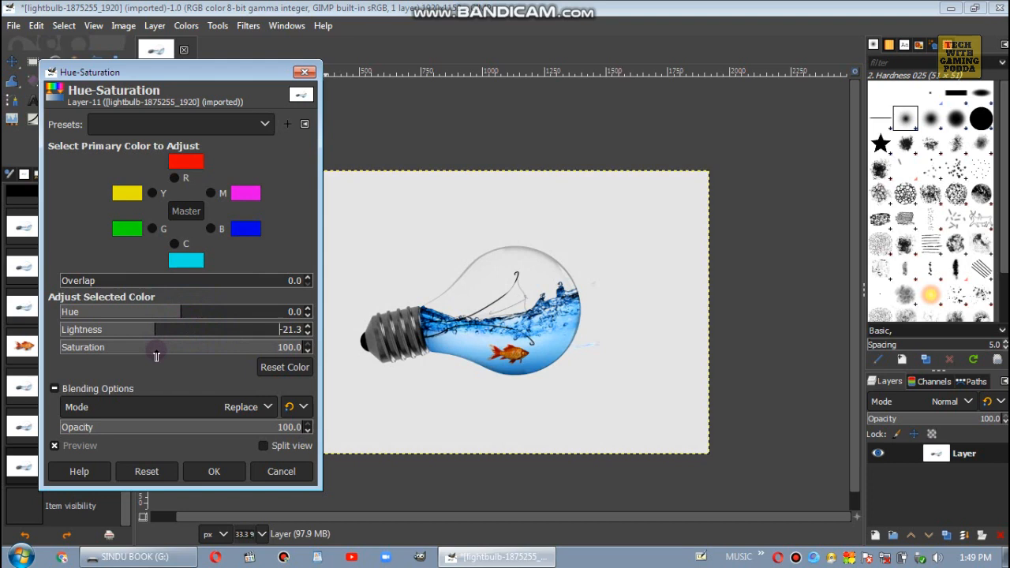
mouse_move(181, 311)
left_mouse_down()
mouse_move(165, 313)
mouse_move(175, 314)
left_mouse_up()
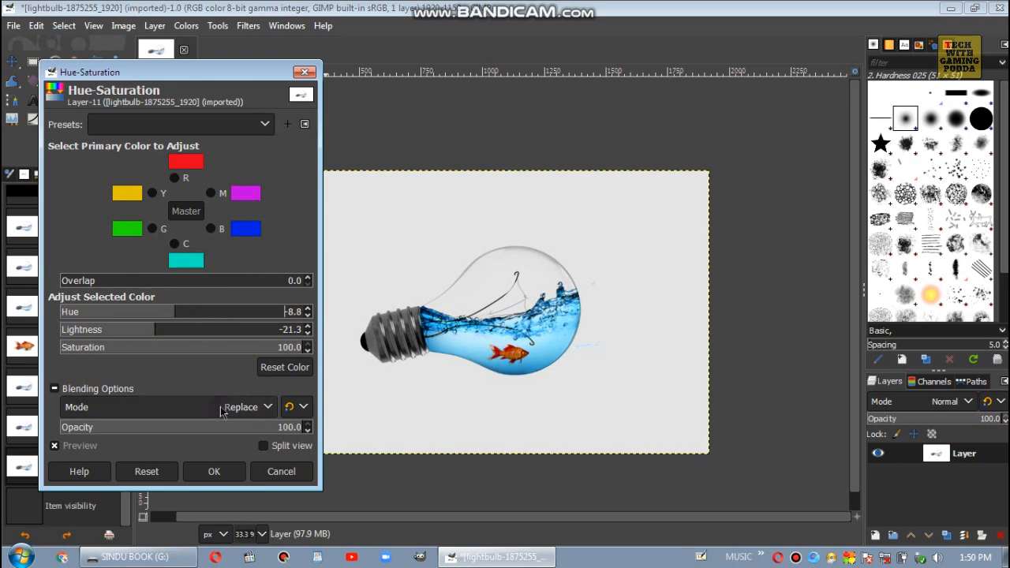
left_click(226, 479)
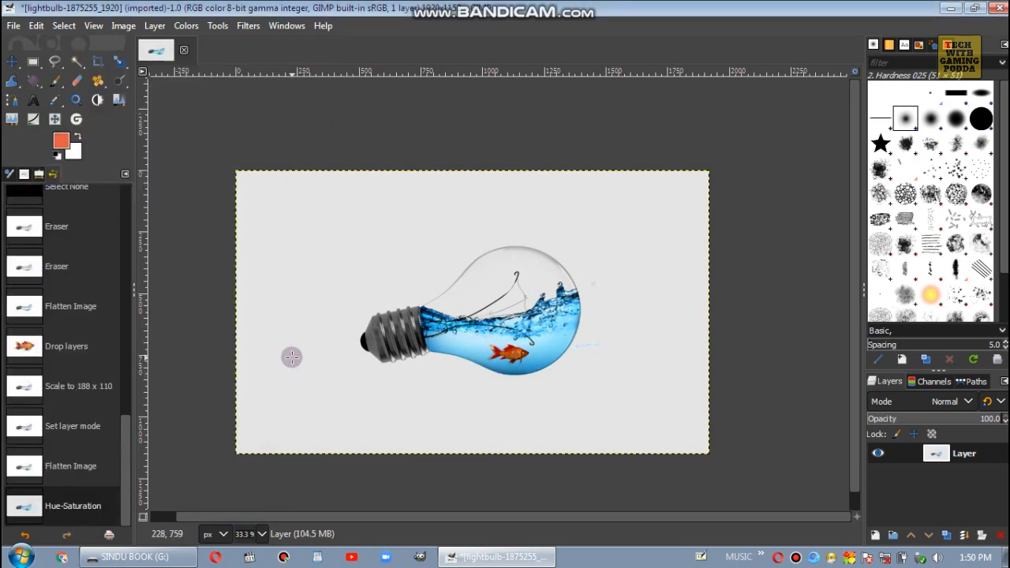
scroll(319, 350, "down", 1, "ctrl")
scroll(329, 343, "up", 1, "ctrl")
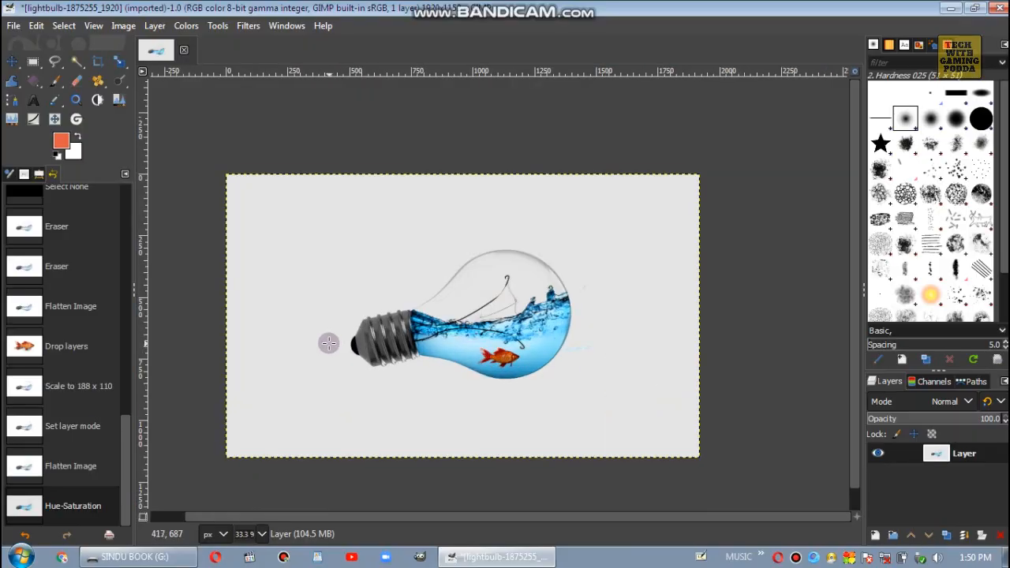
left_click_drag(327, 359, 354, 355)
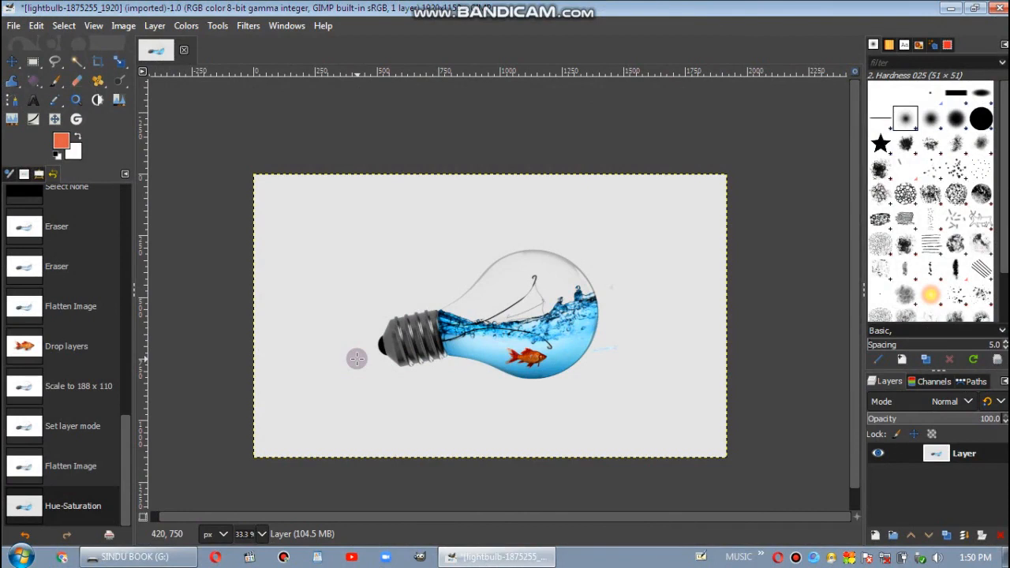
left_click_drag(357, 359, 338, 355)
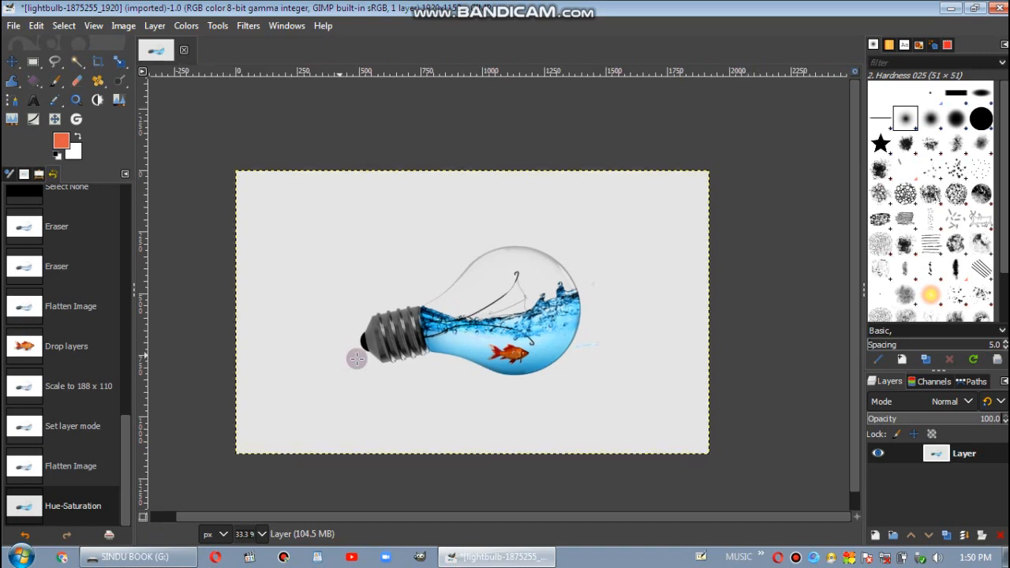